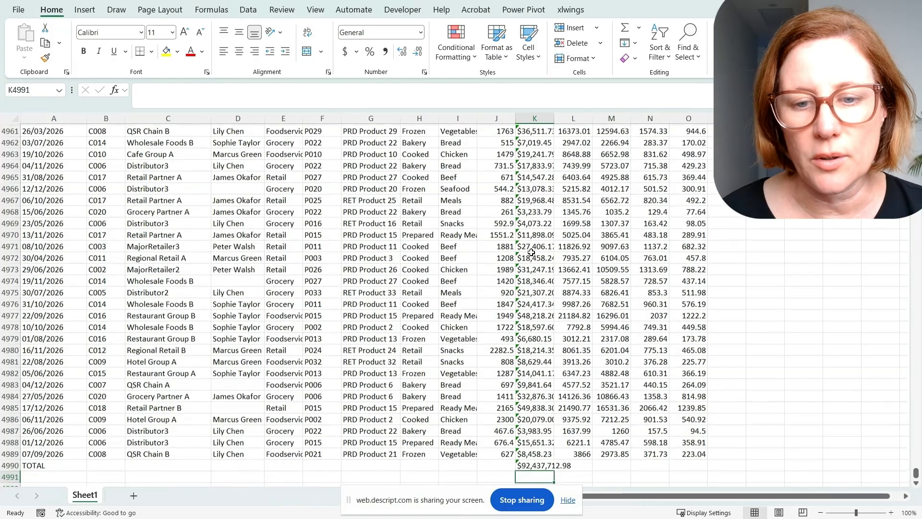
Step: Examine the raw sales export's title row and the InvoiceDate, SalesRep and NetSales columns for formatting problems and blanks
key("ctrl+Home")
left_click_drag(38, 176, 42, 218)
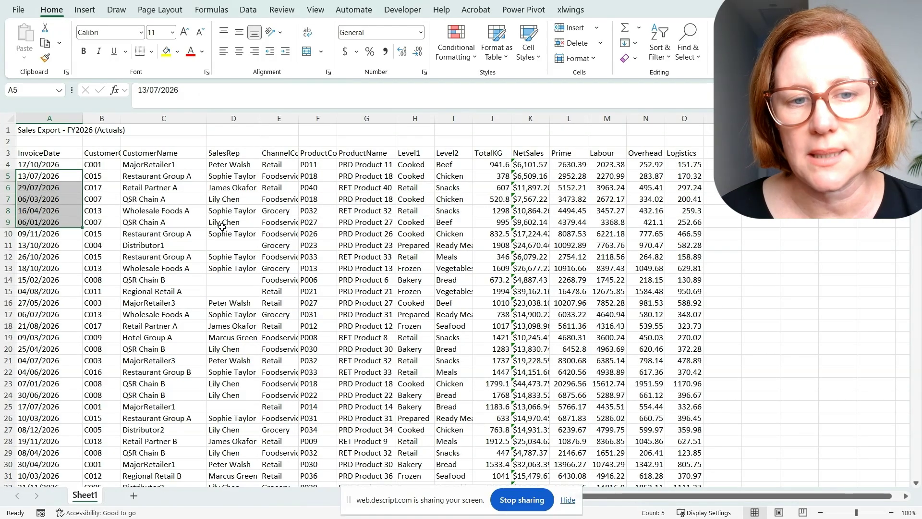
left_click_drag(220, 222, 238, 314)
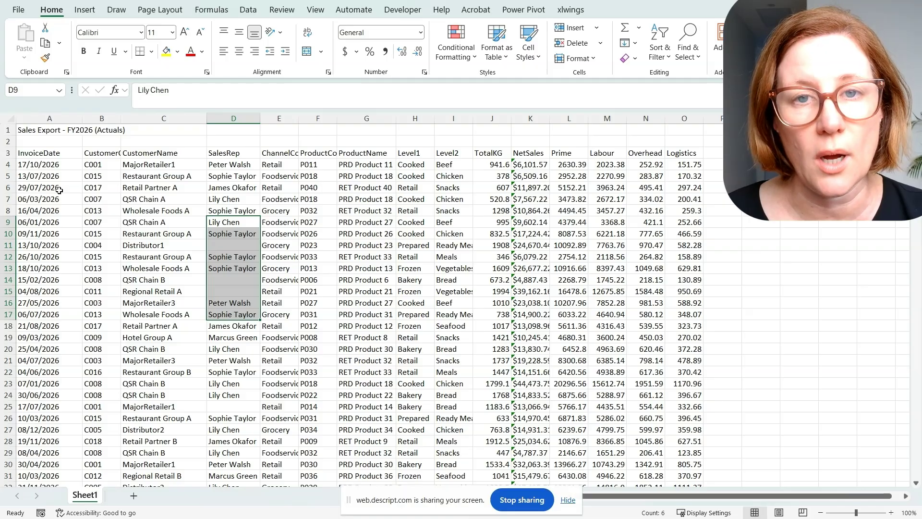
key("ctrl+Home")
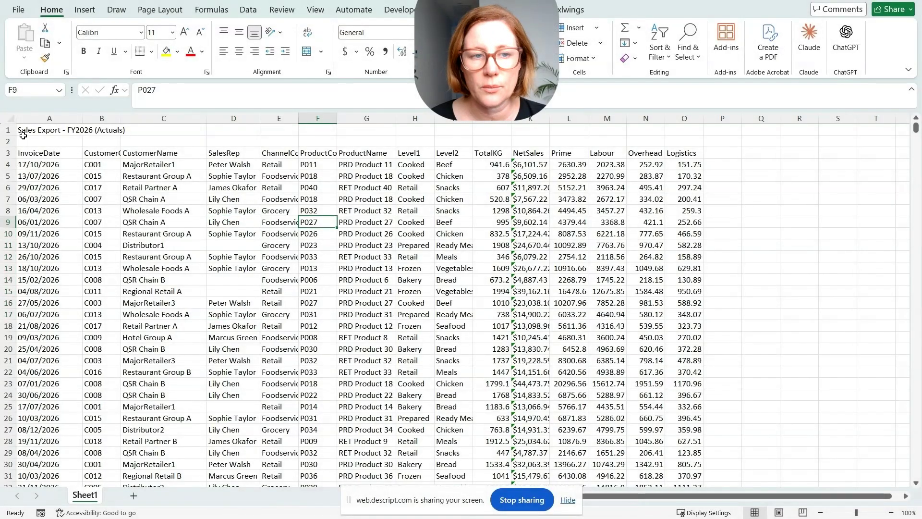
left_click(8, 130)
left_click_drag(48, 176, 48, 240)
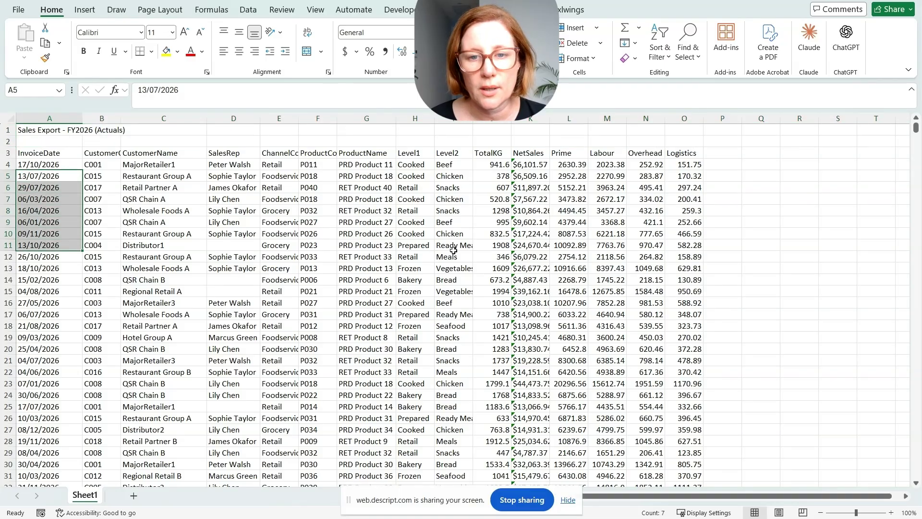
left_click_drag(530, 176, 530, 242)
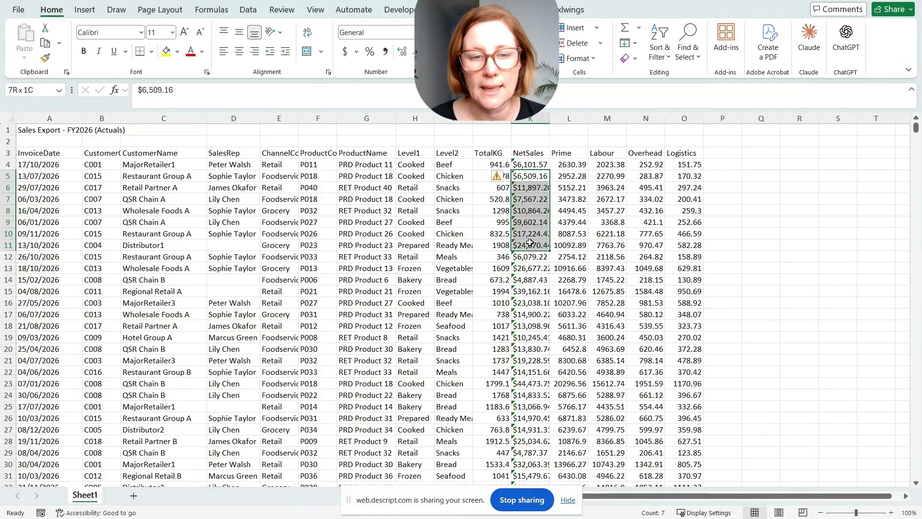
left_click_drag(233, 234, 228, 332)
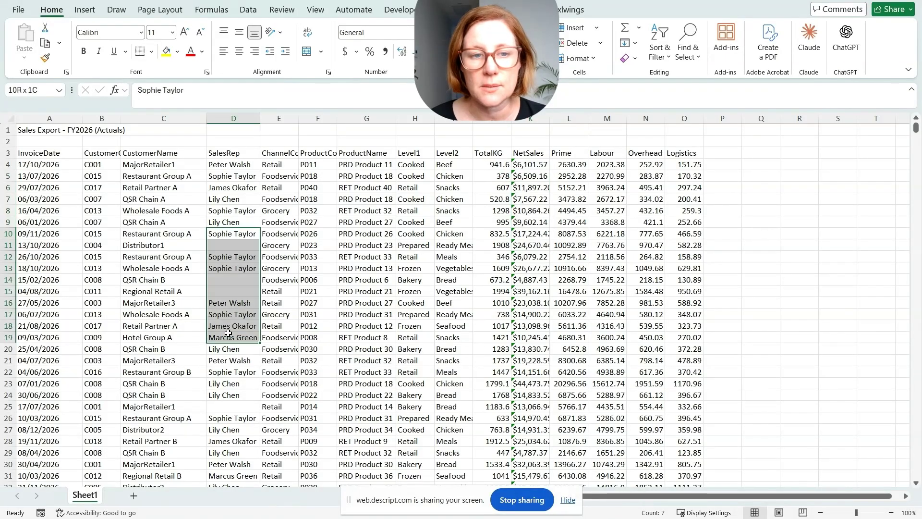
Step: Inspect the last rows of the sales export, including the row below the final record, and return to cell A1
key("ctrl+Down")
key("ctrl+Down")
key("Right")
key("ctrl+Down")
key("Down")
scroll(230, 332, "up", 18)
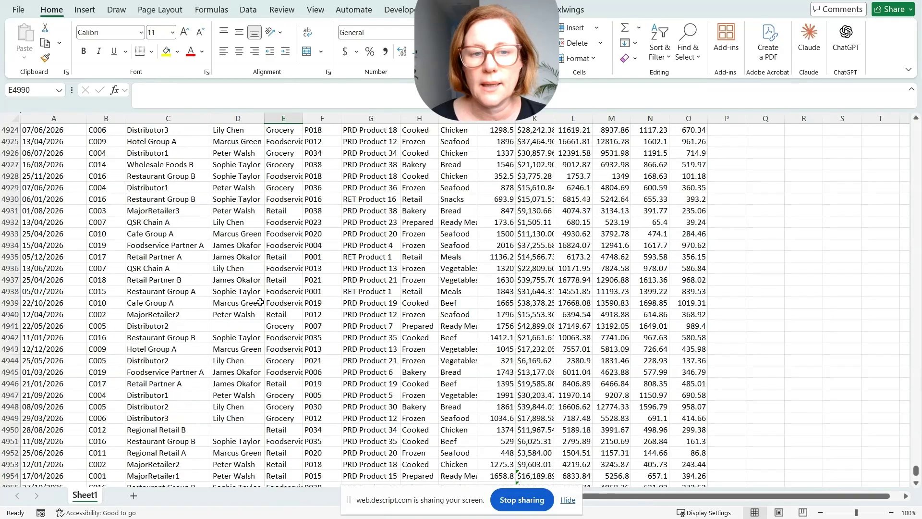
scroll(261, 302, "up", 10)
key("ctrl+Home")
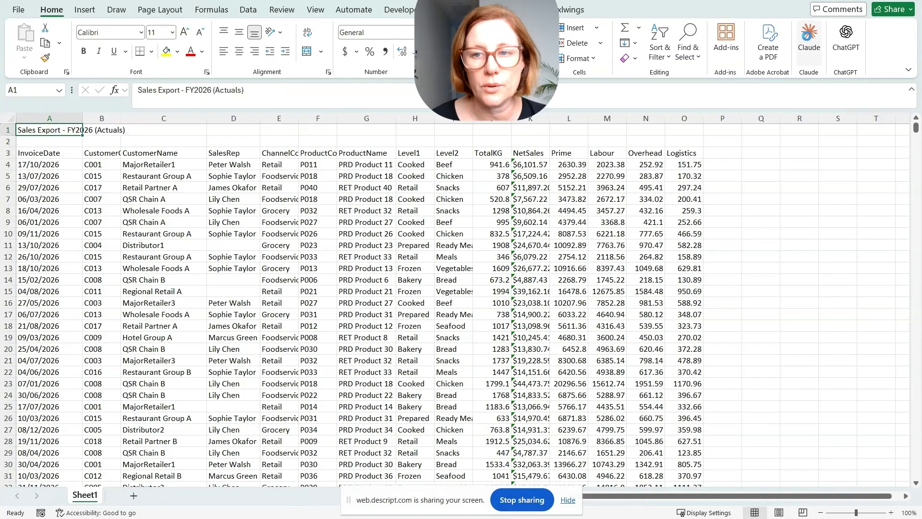
Step: Ask the Claude add-in: "give me the steps in power query to get this dataset analysis ready"
left_click(809, 38)
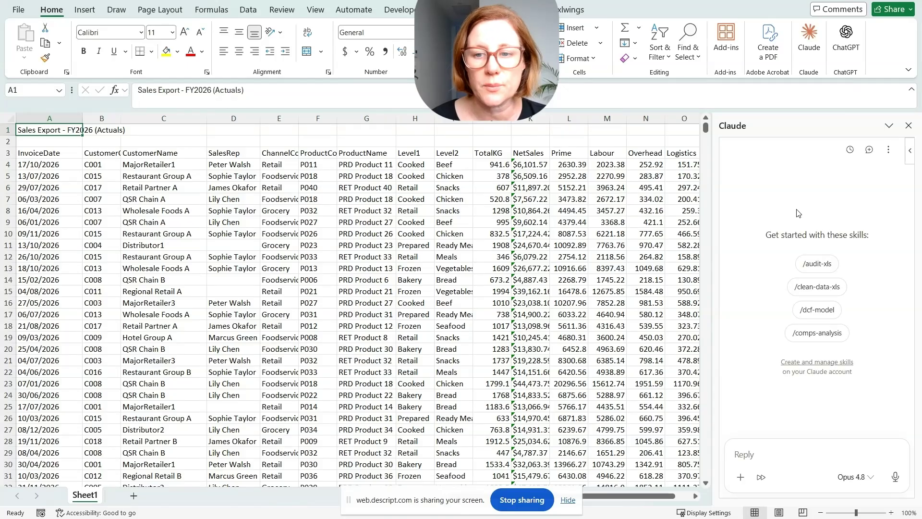
left_click(763, 453)
type("give me the steps in power query to get this dataset analysis ready")
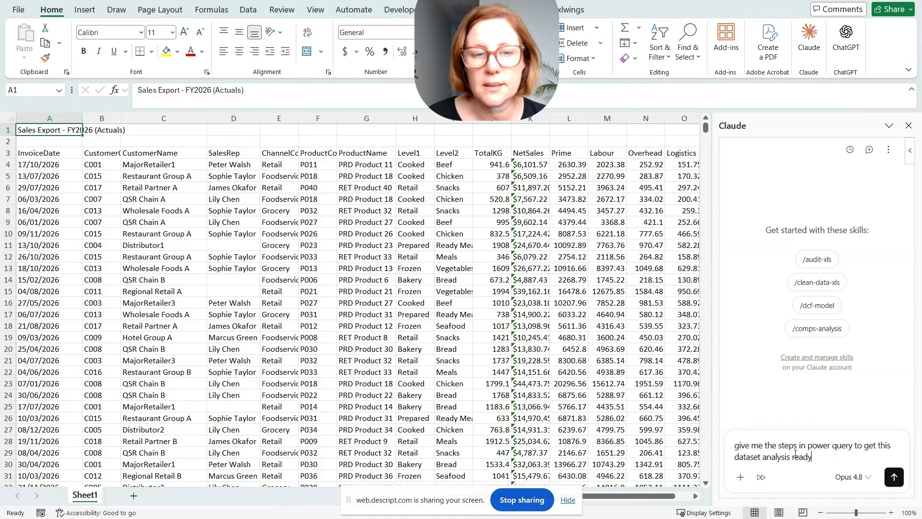
key("Return")
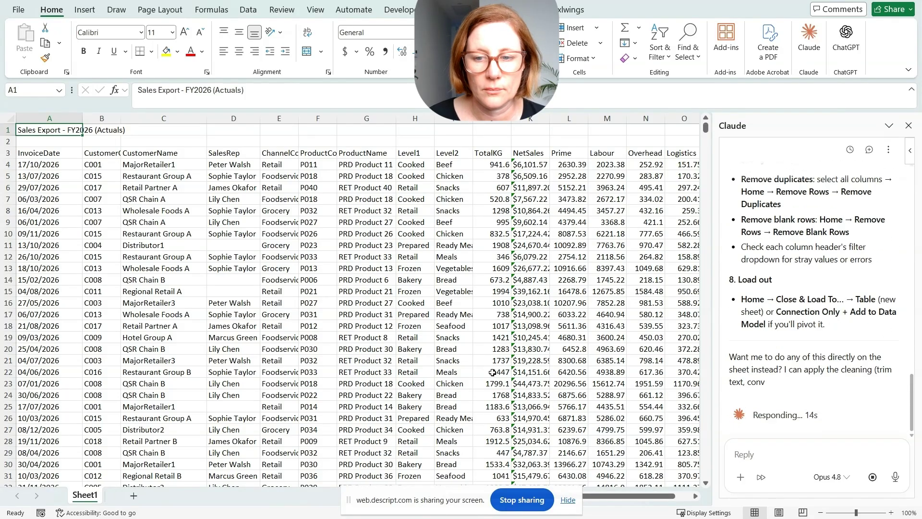
Step: Read Claude's notes on the title row, NetSales and trailing whitespace, and check customer name cell C9 for a trailing space
scroll(828, 364, "up", 15)
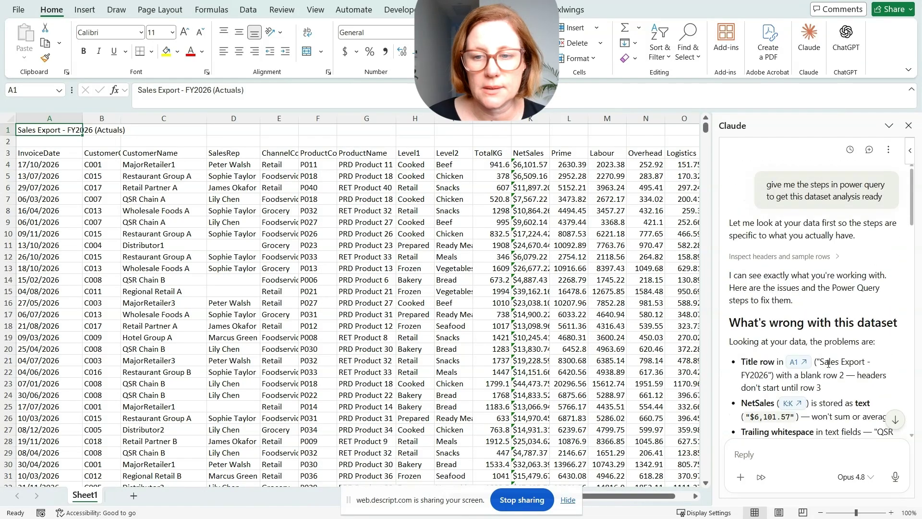
scroll(817, 321, "down", 3)
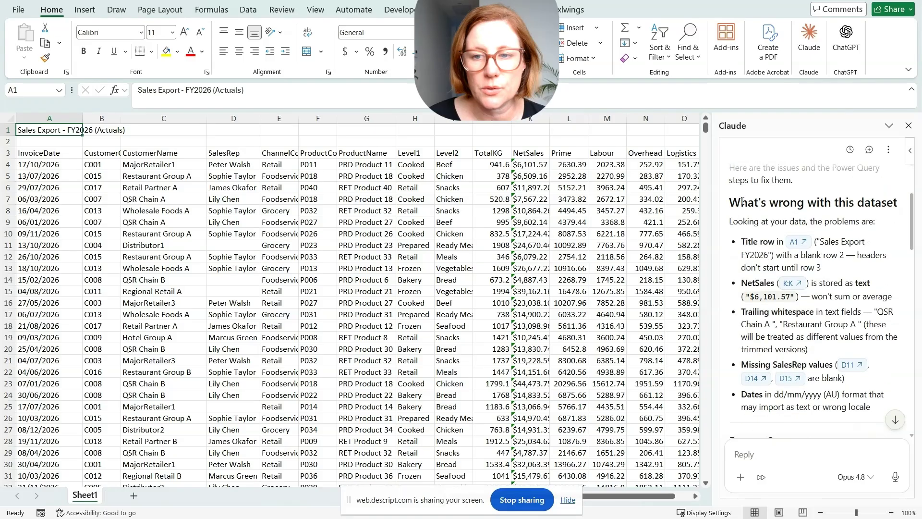
left_click_drag(741, 202, 874, 207)
left_click_drag(742, 242, 787, 249)
left_click_drag(741, 283, 888, 288)
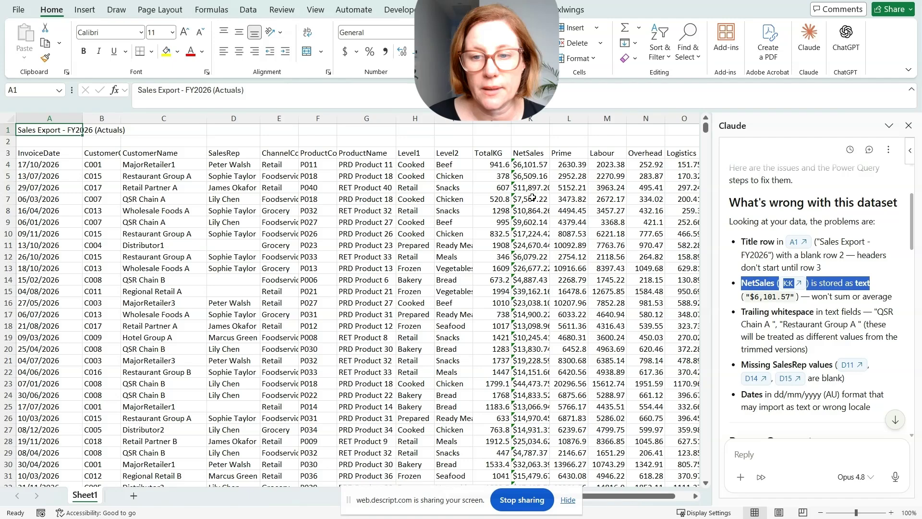
left_click(798, 333)
scroll(795, 326, "down", 2)
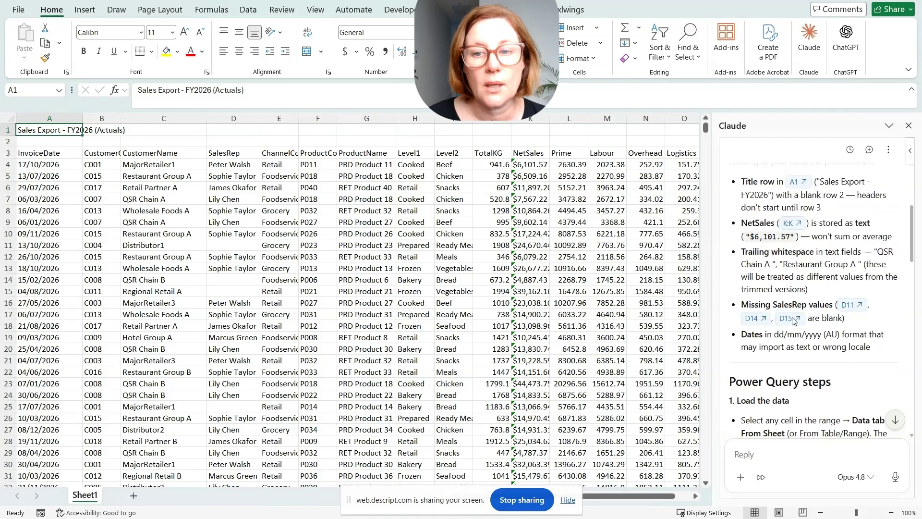
left_click_drag(741, 253, 775, 264)
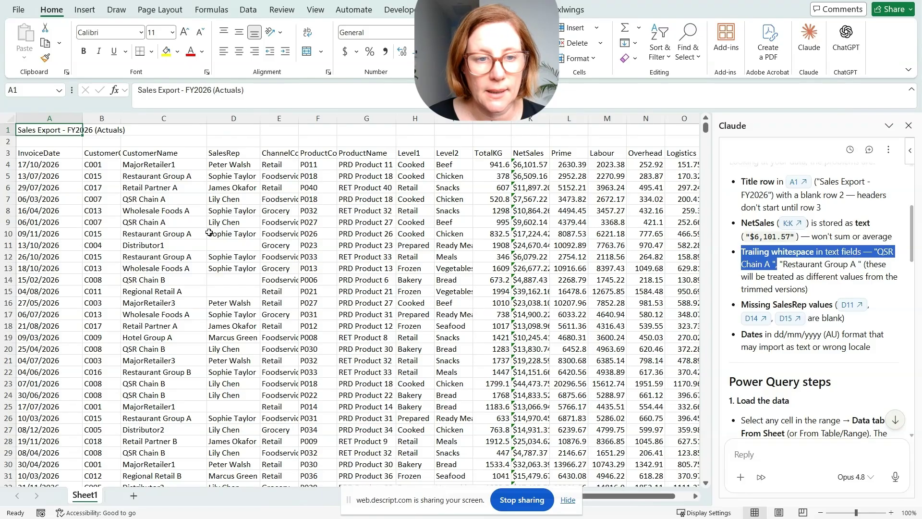
double_click(185, 222)
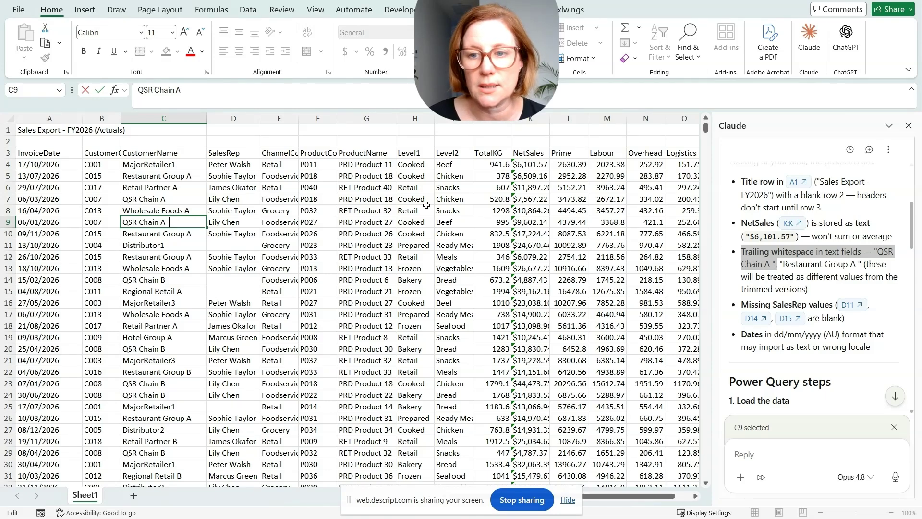
Step: Review Claude's points on missing SalesRep values and dates, comparing them with the InvoiceDate column and the NetSales total row
left_click(753, 243)
scroll(811, 240, "down", 3)
left_click_drag(741, 184, 834, 185)
left_click_drag(747, 214, 780, 214)
left_click_drag(39, 199, 43, 235)
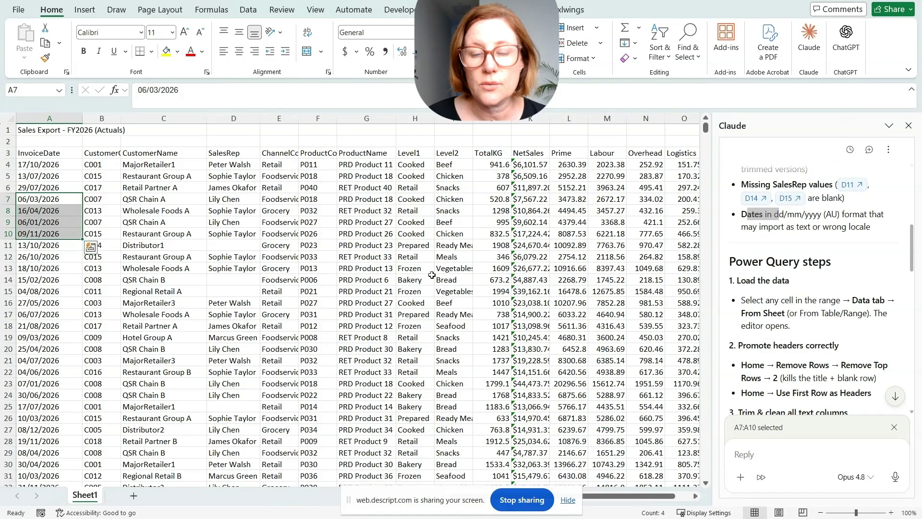
left_click(524, 268)
key("ctrl+Down")
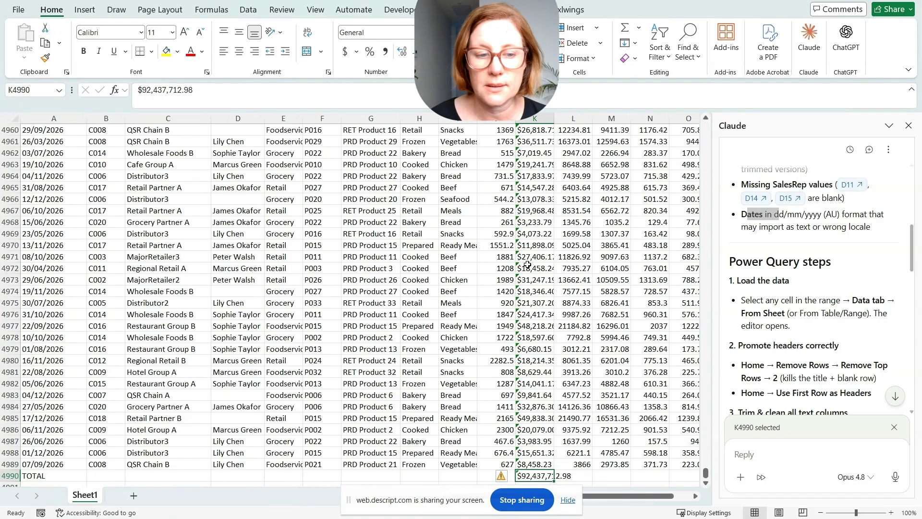
key("ctrl+Up")
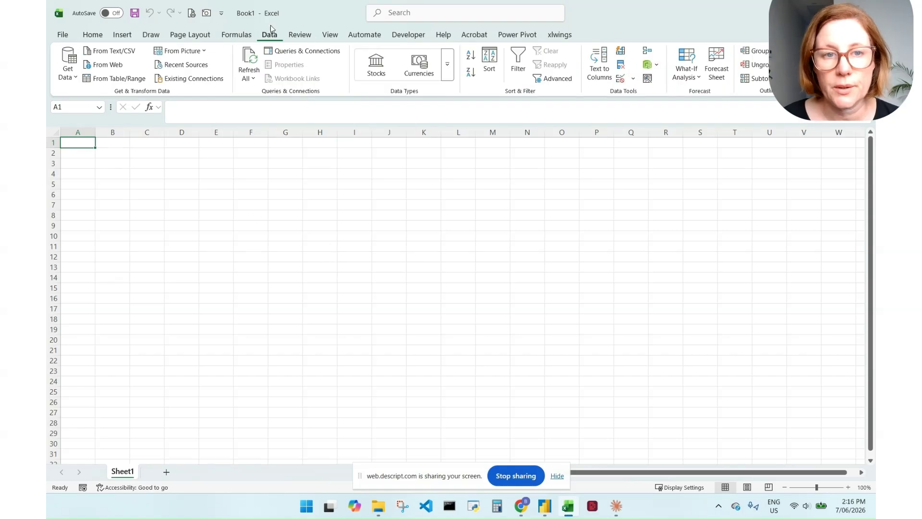
Step: In the blank workbook Book1, import Sheet1 of Sales_FY2026.xlsx from the Power Query & Power BI folder into the Power Query Editor
left_click(68, 71)
mouse_move(101, 122)
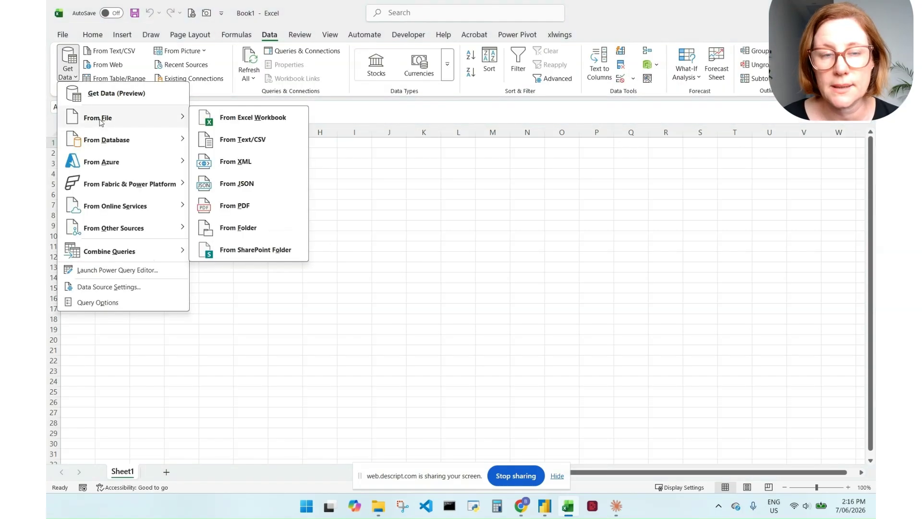
left_click(240, 122)
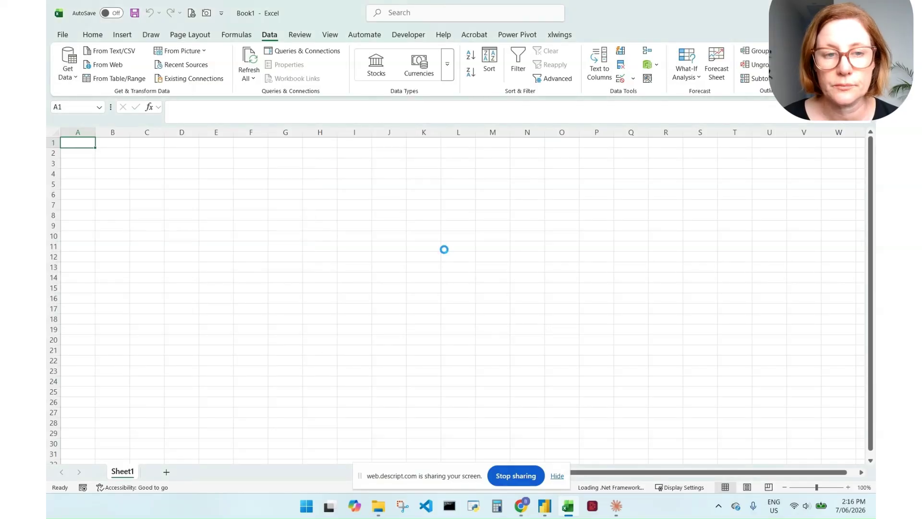
double_click(197, 211)
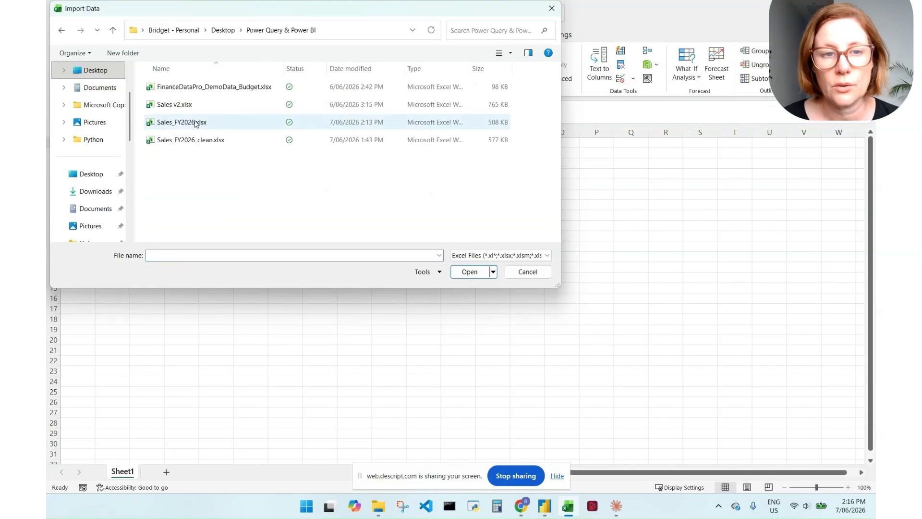
left_click(196, 123)
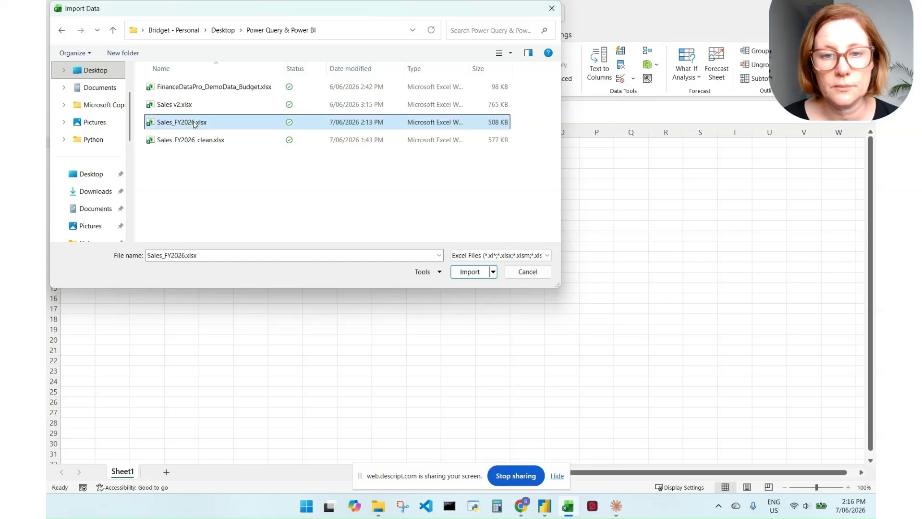
left_click(469, 273)
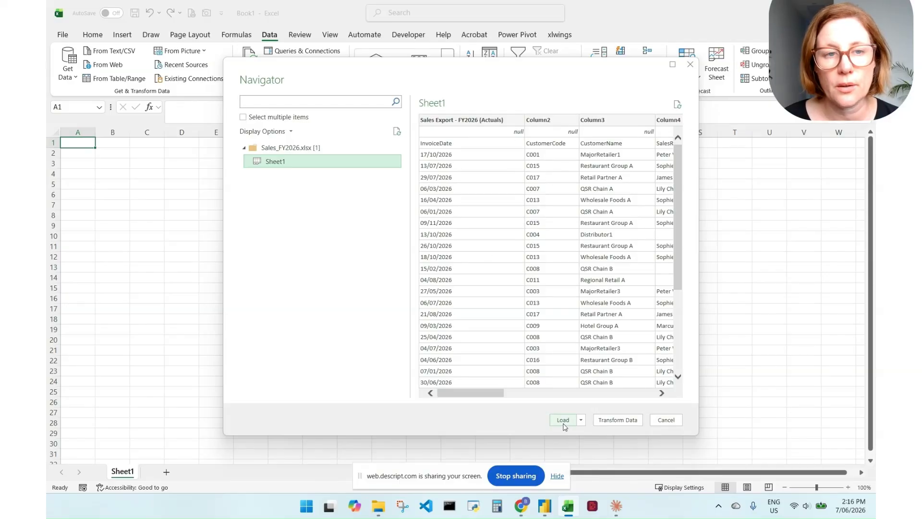
left_click(619, 420)
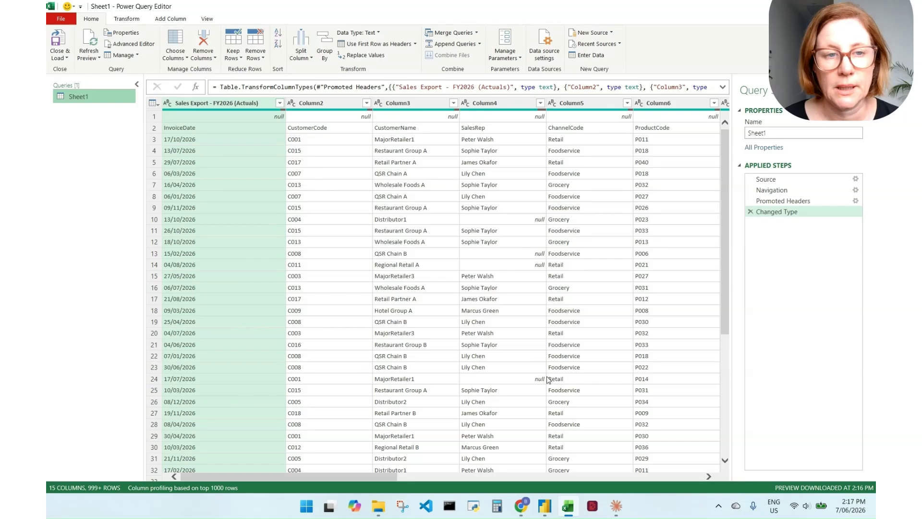
left_click(127, 21)
left_click(170, 20)
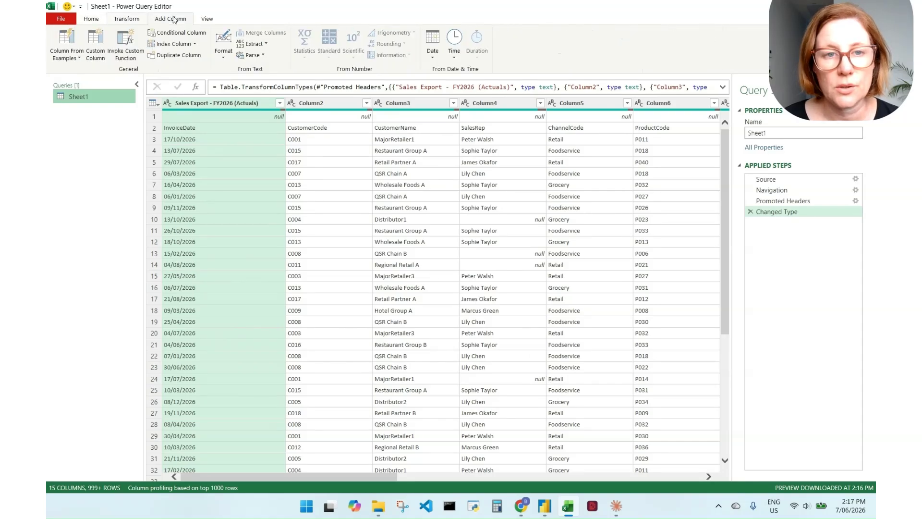
left_click(138, 22)
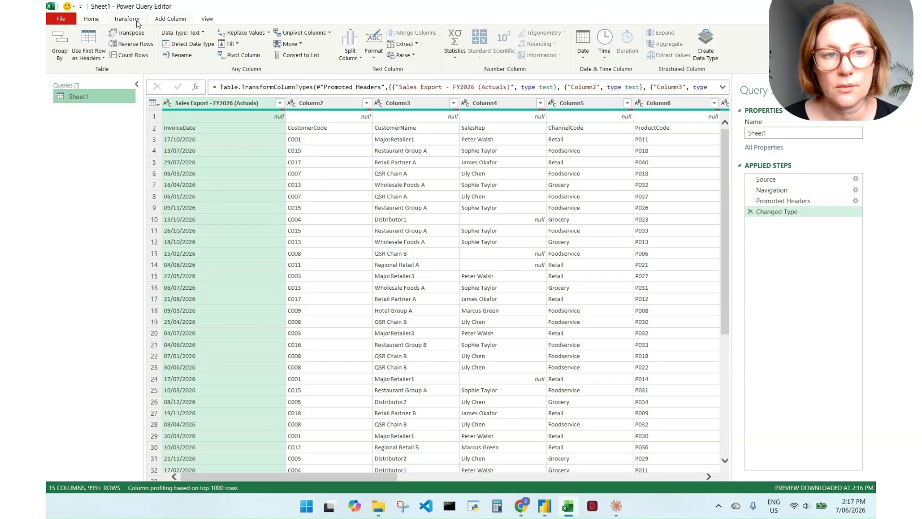
left_click(91, 19)
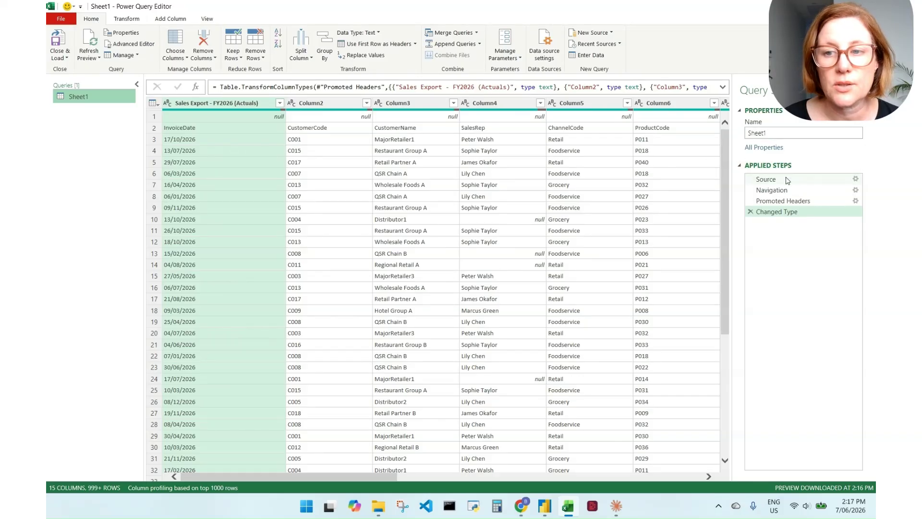
Step: Inspect the Source step's file path settings without changing them, and view the data at the Navigation step
left_click(855, 179)
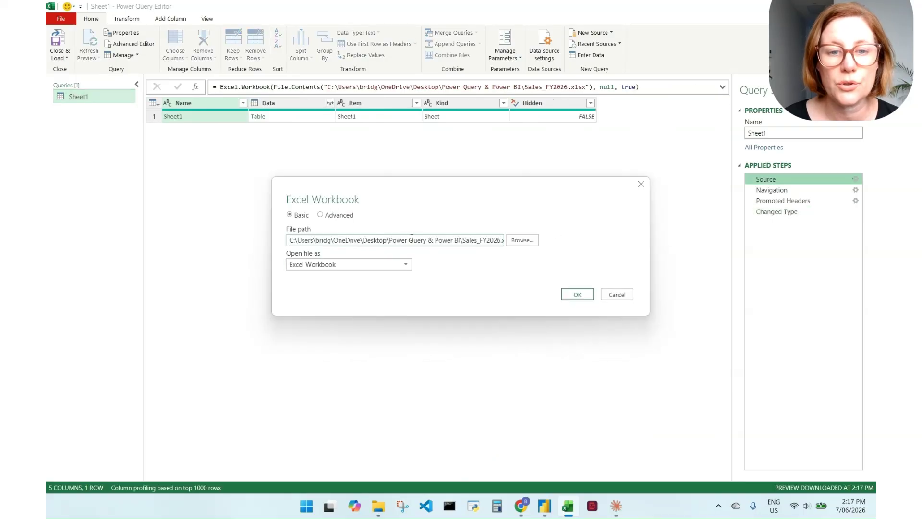
left_click(618, 294)
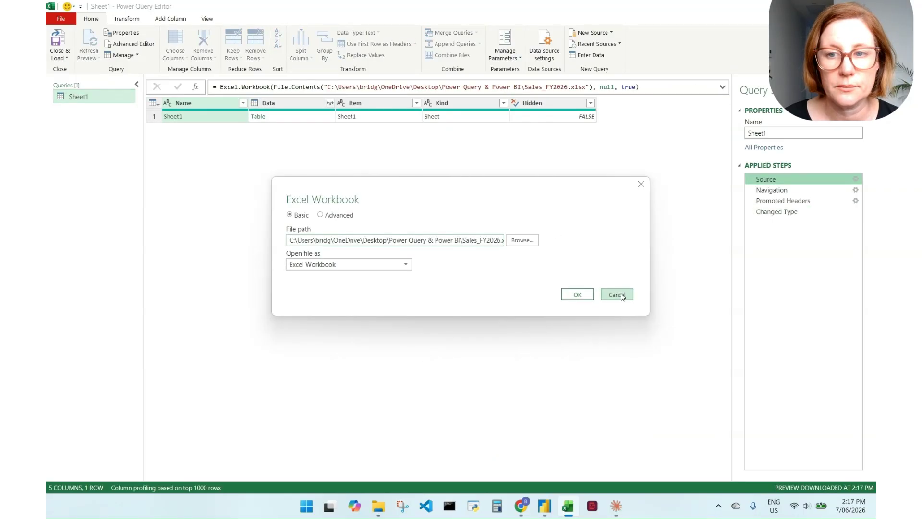
left_click(777, 191)
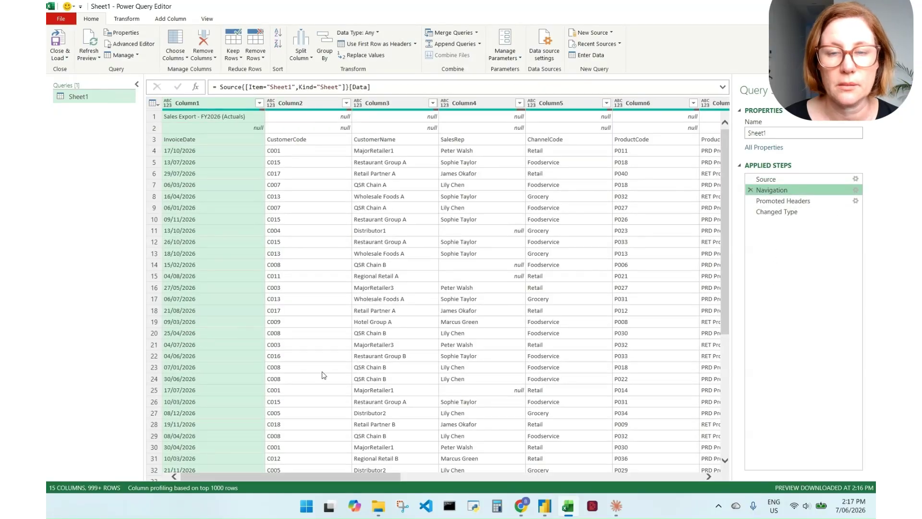
Step: Review the automatic Promoted Headers and Changed Type steps and delete both from the Sheet1 query
left_click(771, 201)
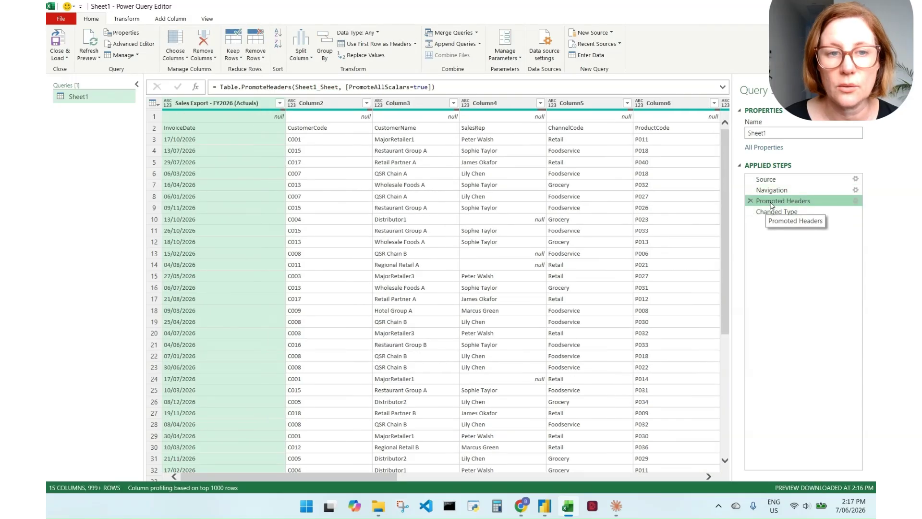
left_click(771, 213)
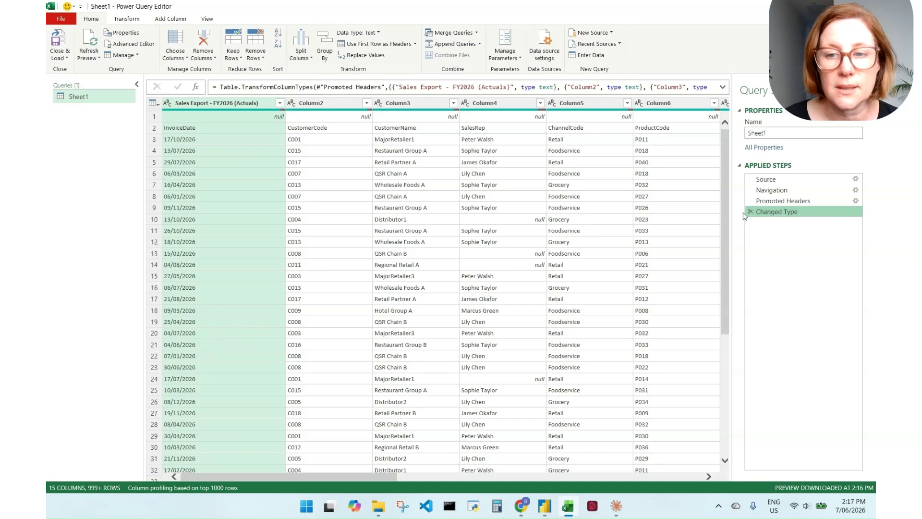
left_click(751, 212)
left_click(751, 200)
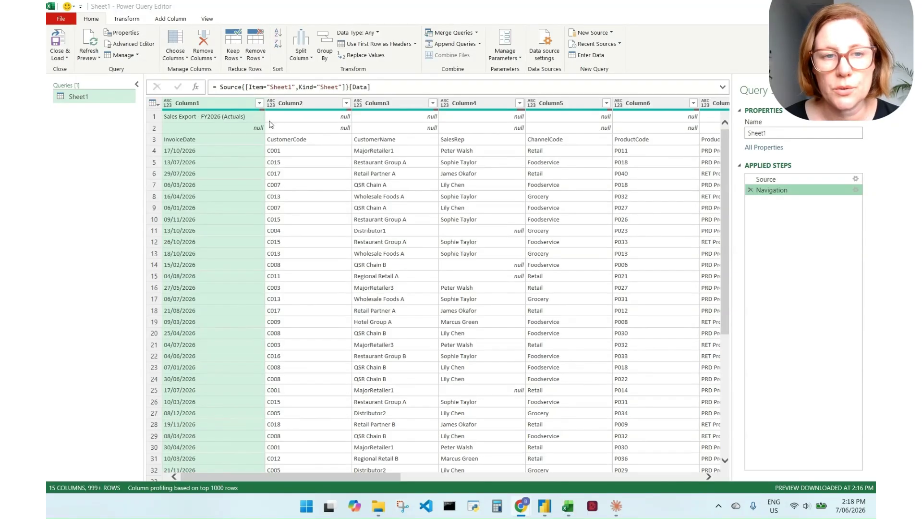
Step: Remove the top 2 rows above the header row from the Sheet1 query
left_click(258, 59)
left_click(258, 58)
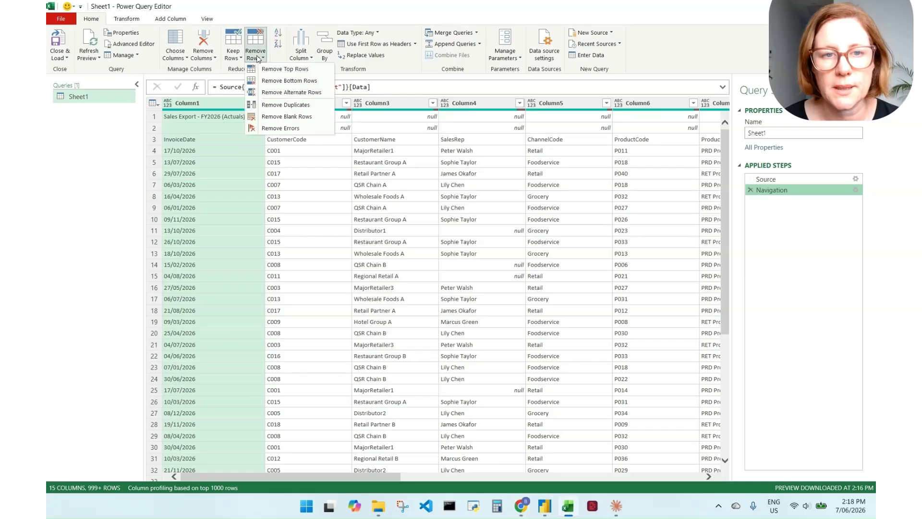
left_click(292, 71)
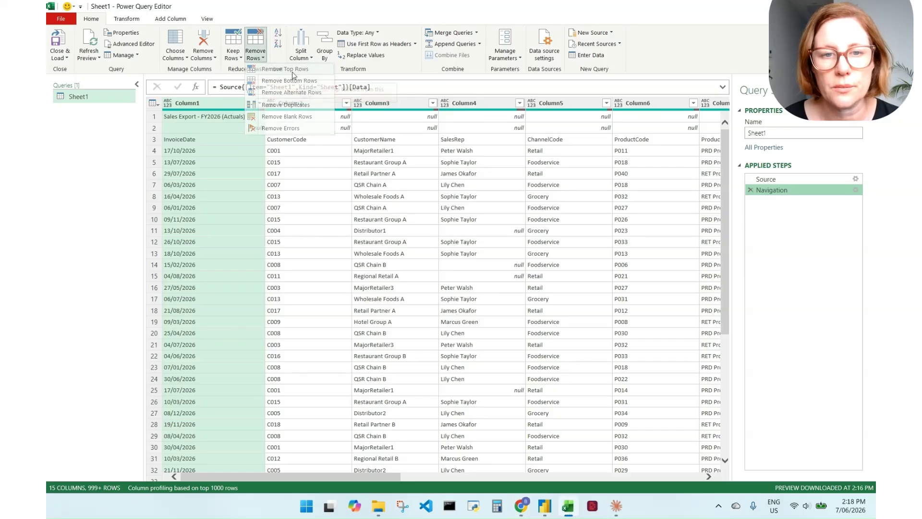
type("2")
left_click(577, 285)
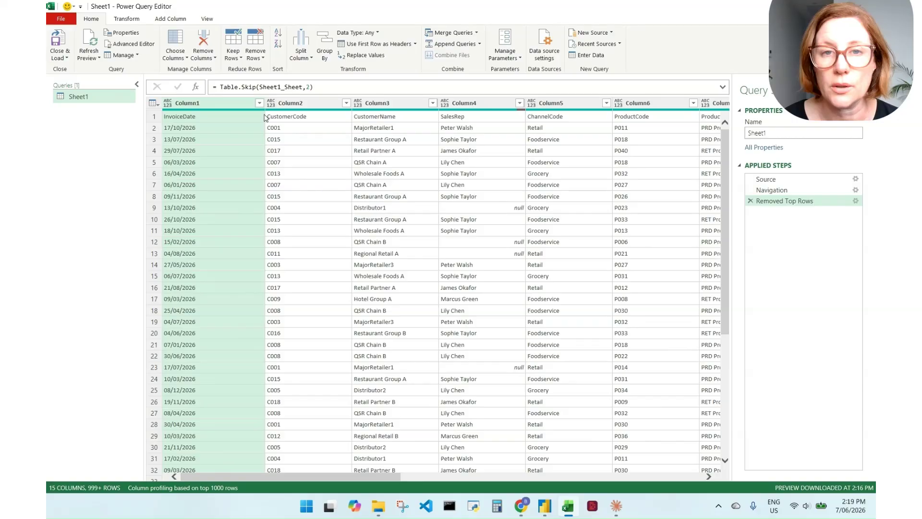
Step: Remove the bottom 1 row from the Sheet1 query
left_click(255, 54)
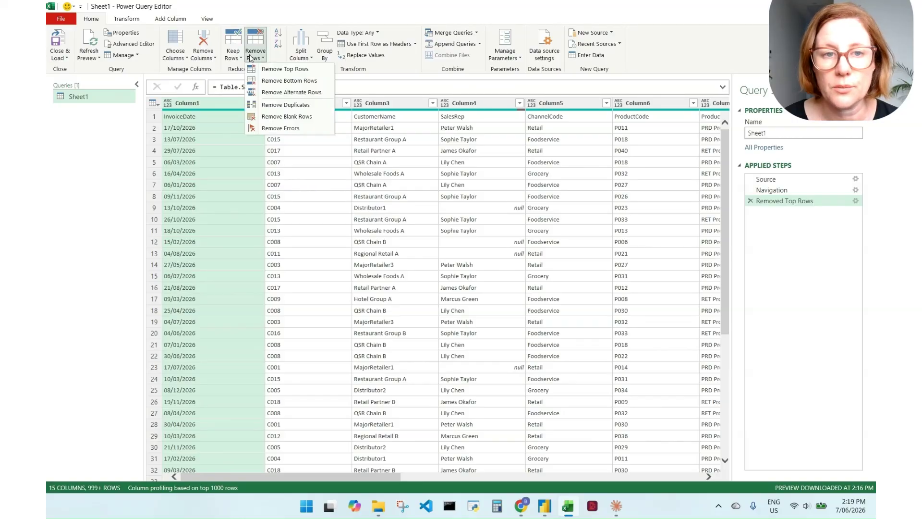
left_click(281, 81)
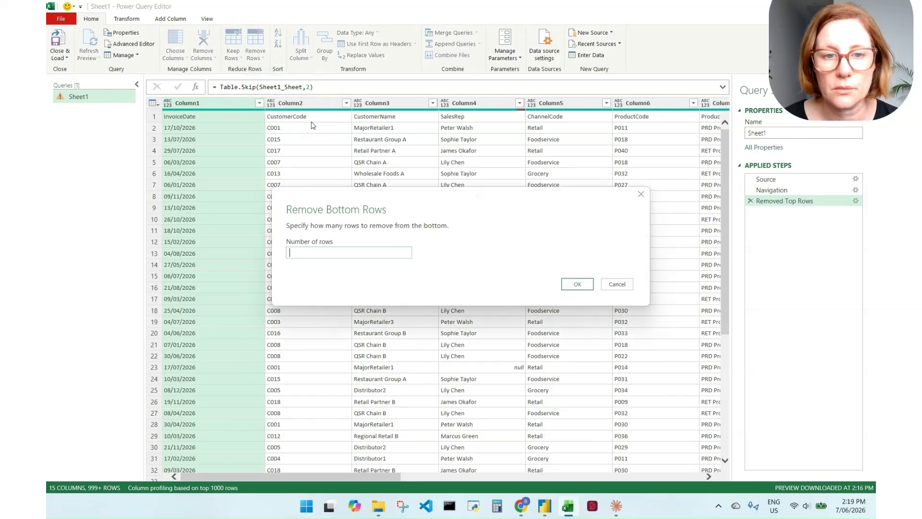
type("1")
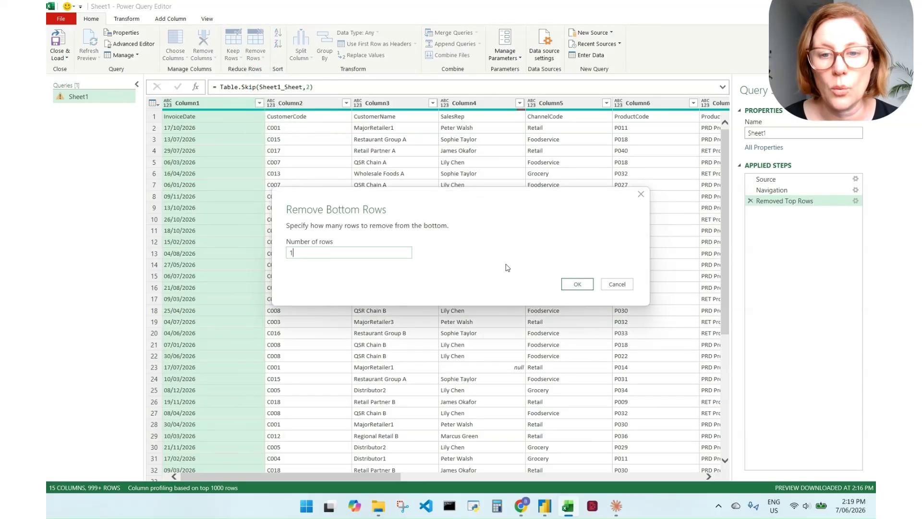
left_click(577, 285)
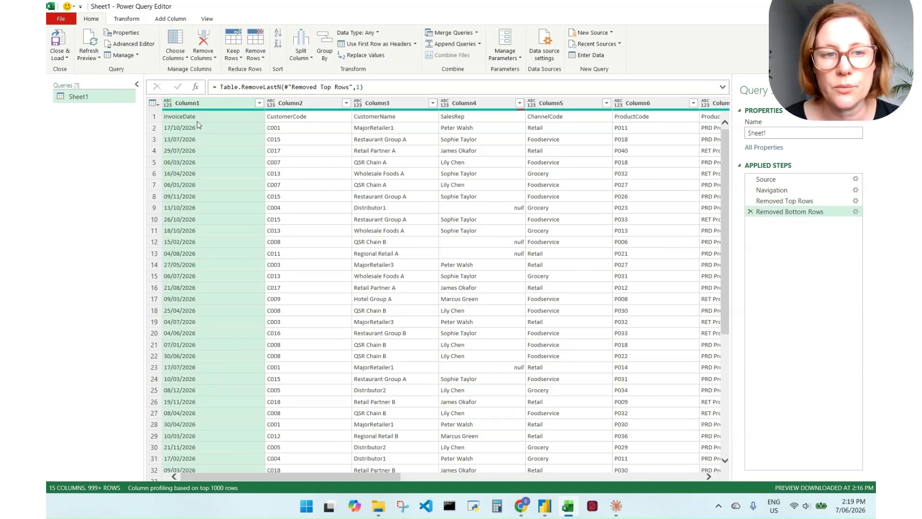
Step: Promote the first row to headers and delete the automatically added Changed Type step
left_click(126, 19)
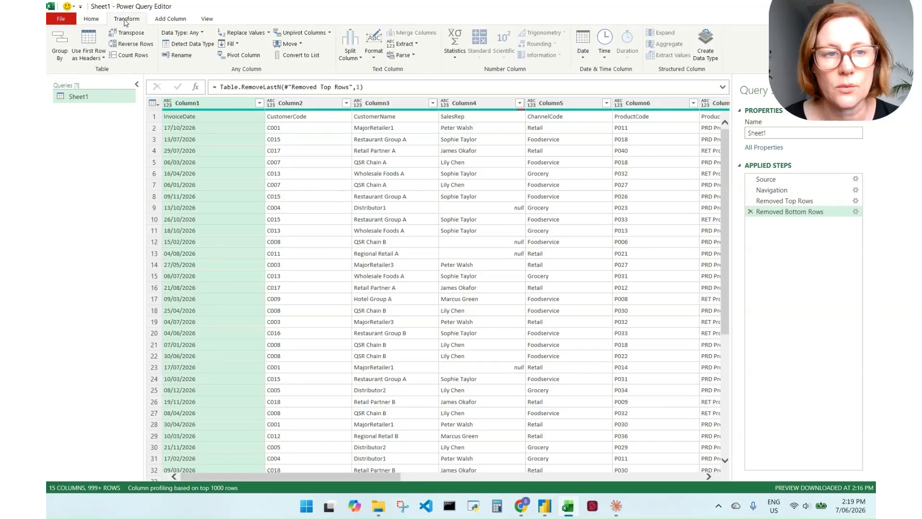
left_click(88, 44)
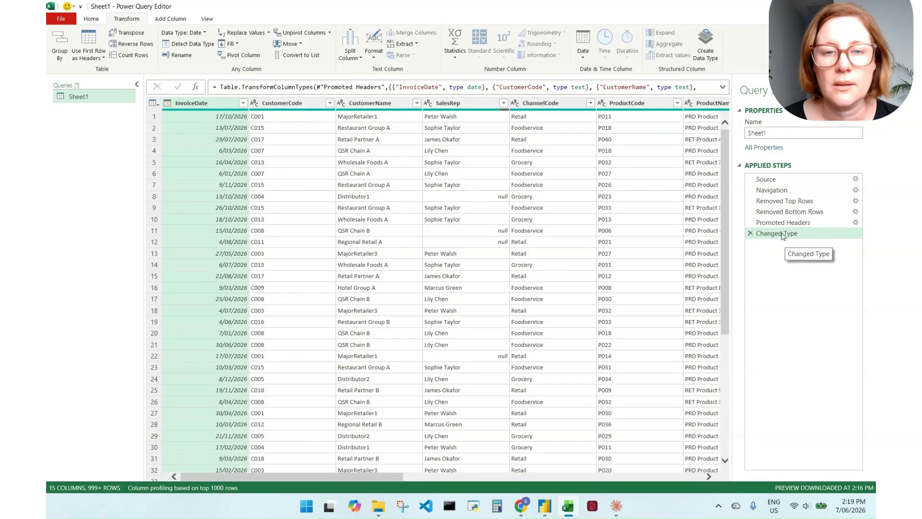
left_click(750, 234)
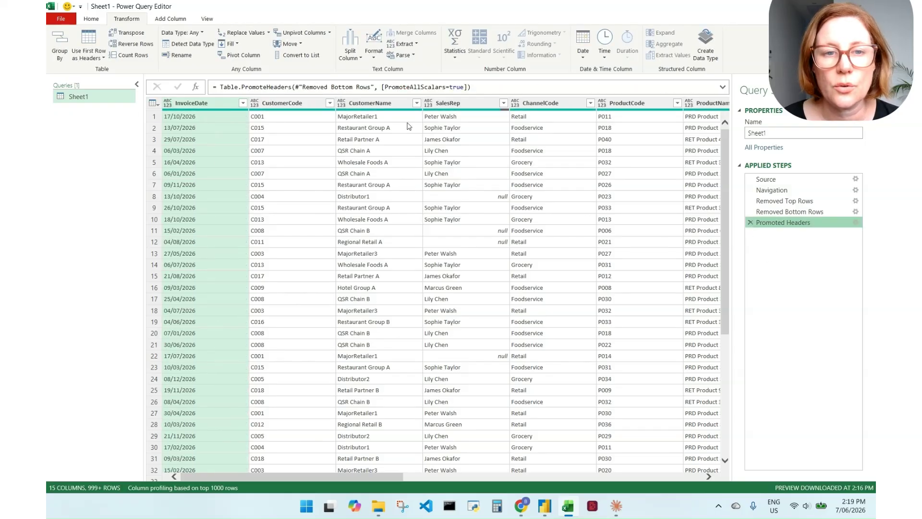
Step: Set the InvoiceDate column's data type to Date and the TotalKG column's to Decimal Number
left_click(168, 103)
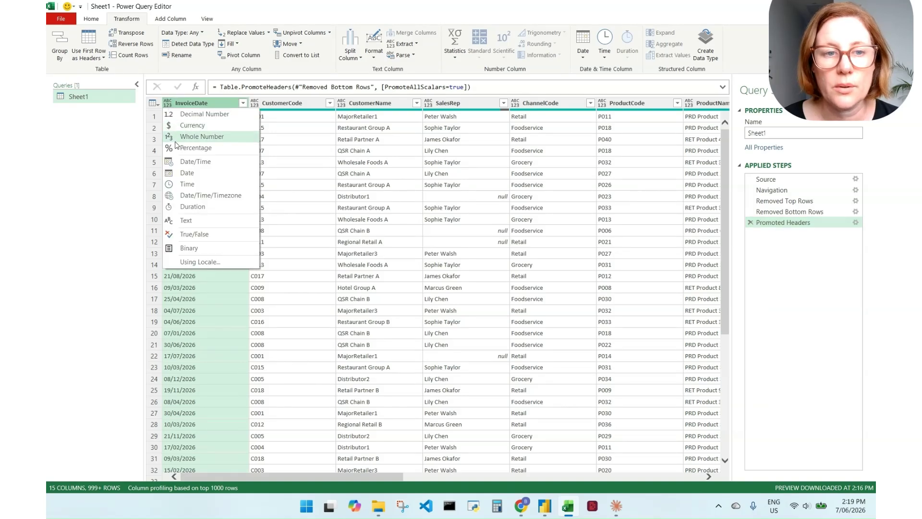
left_click(184, 174)
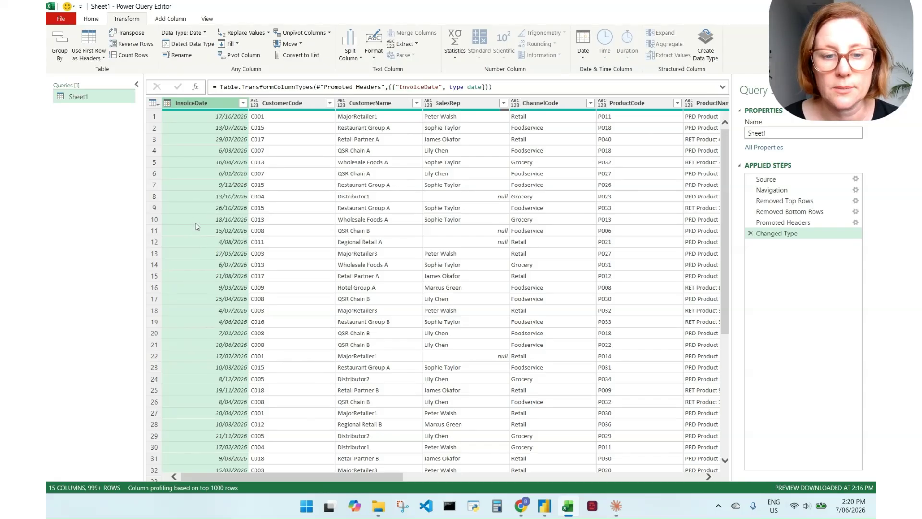
left_click_drag(291, 475, 525, 507)
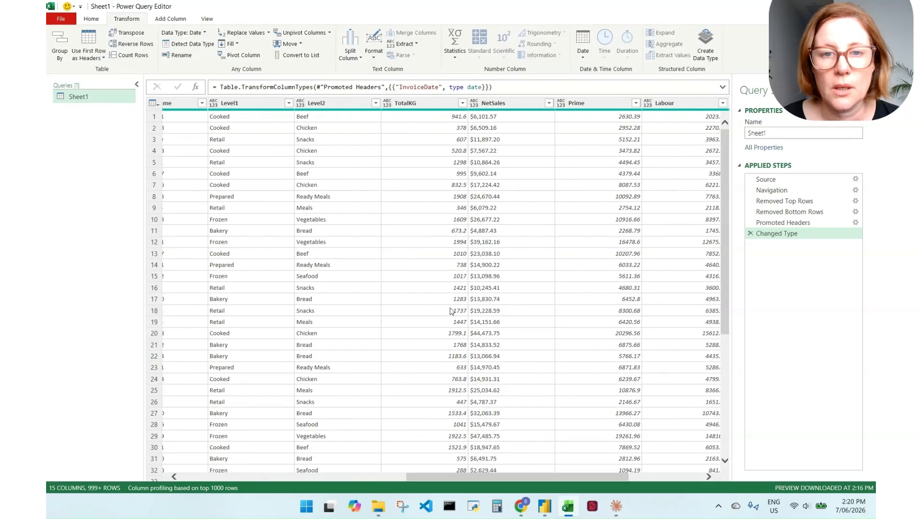
left_click(387, 103)
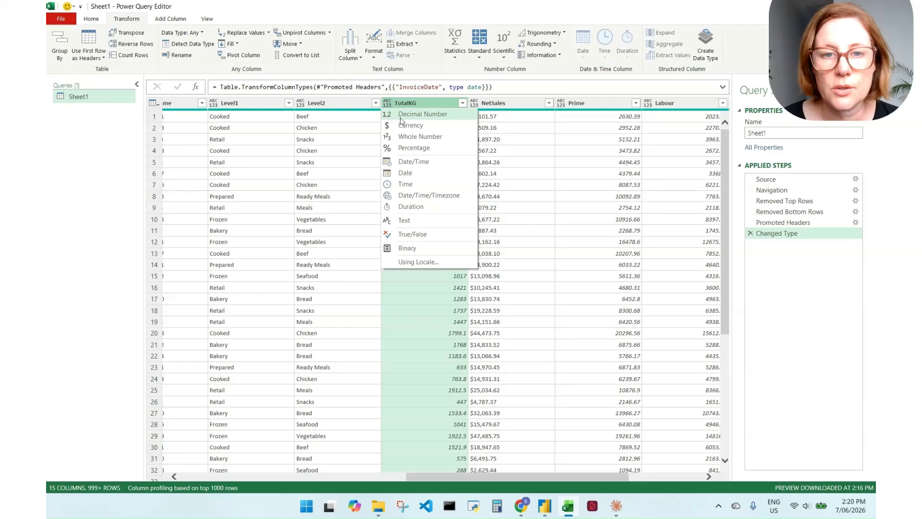
left_click(416, 119)
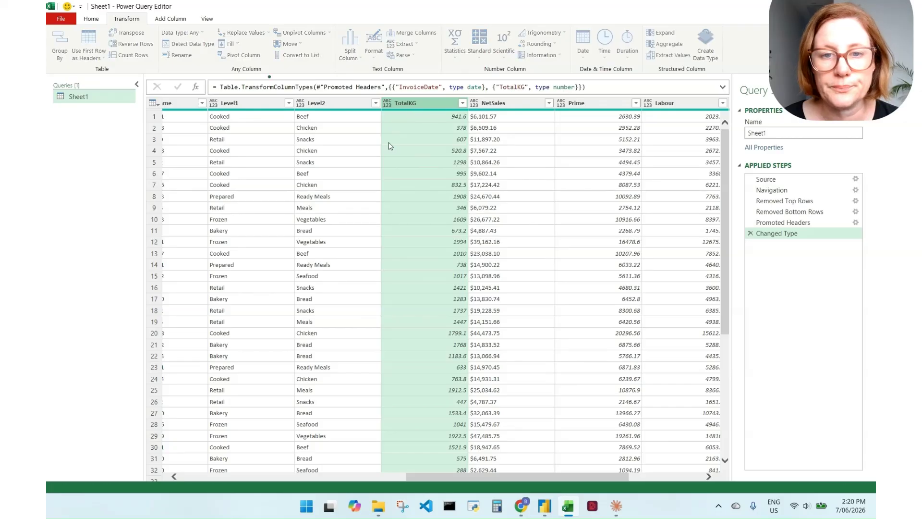
Step: Replace the "$" sign with nothing in the NetSales column
left_click(496, 104)
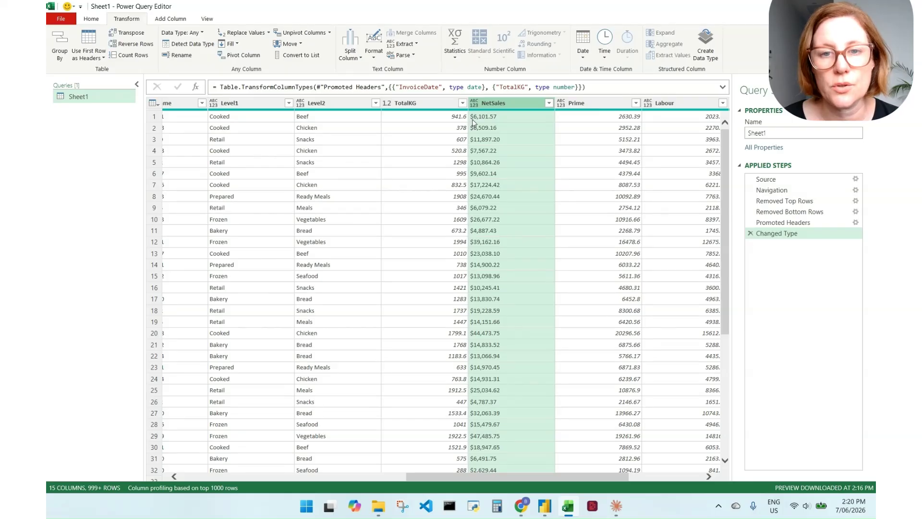
left_click(269, 33)
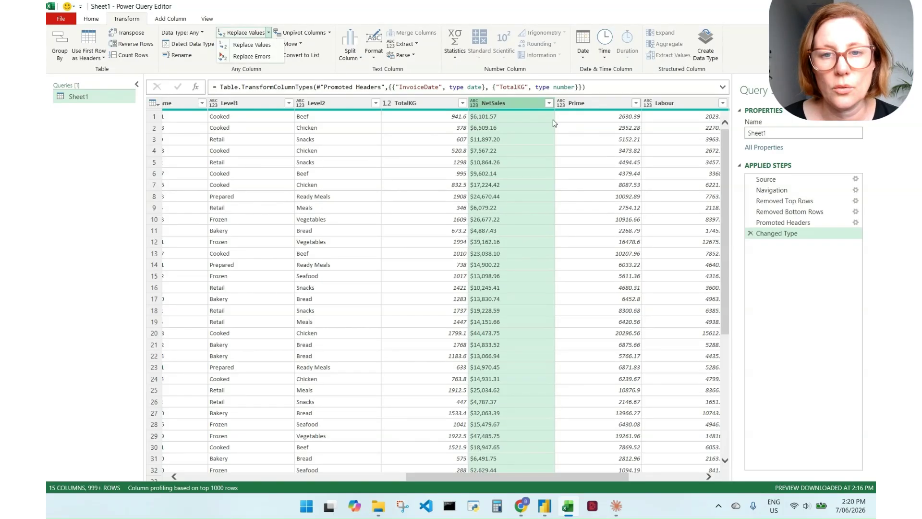
left_click(493, 102)
right_click(493, 102)
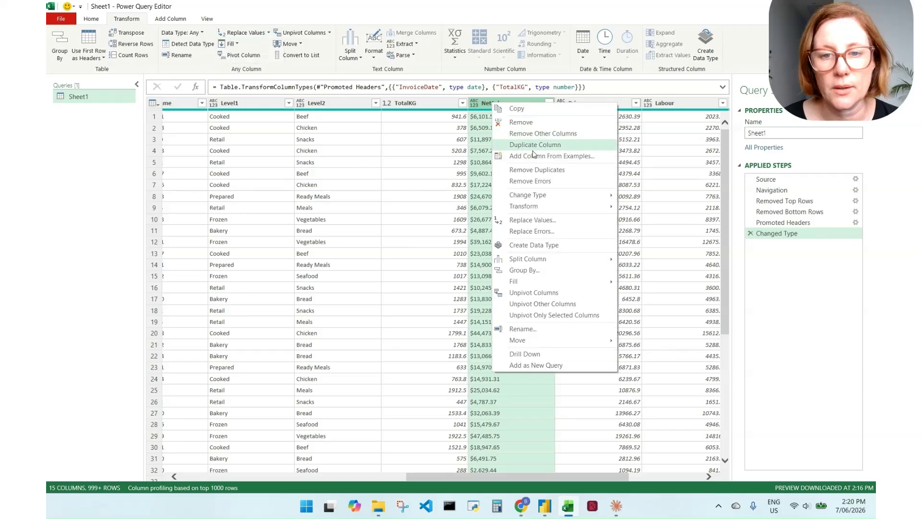
left_click(532, 220)
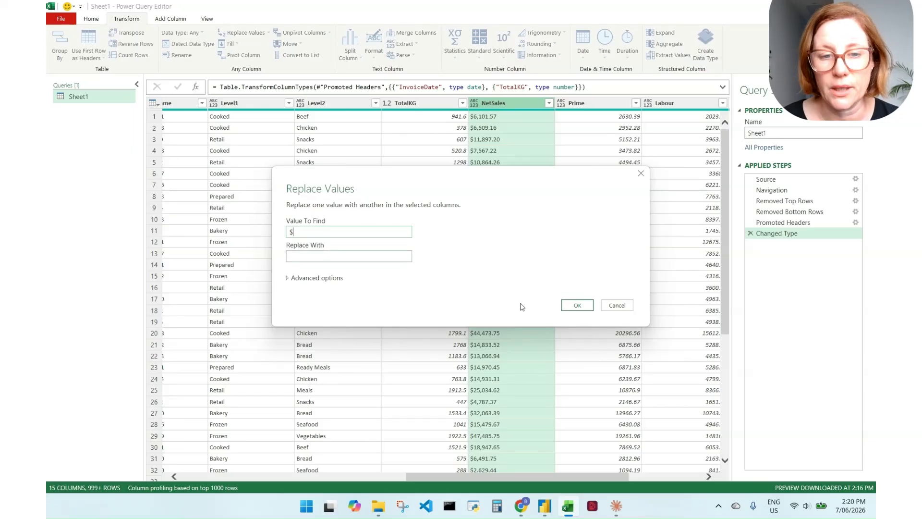
left_click(576, 306)
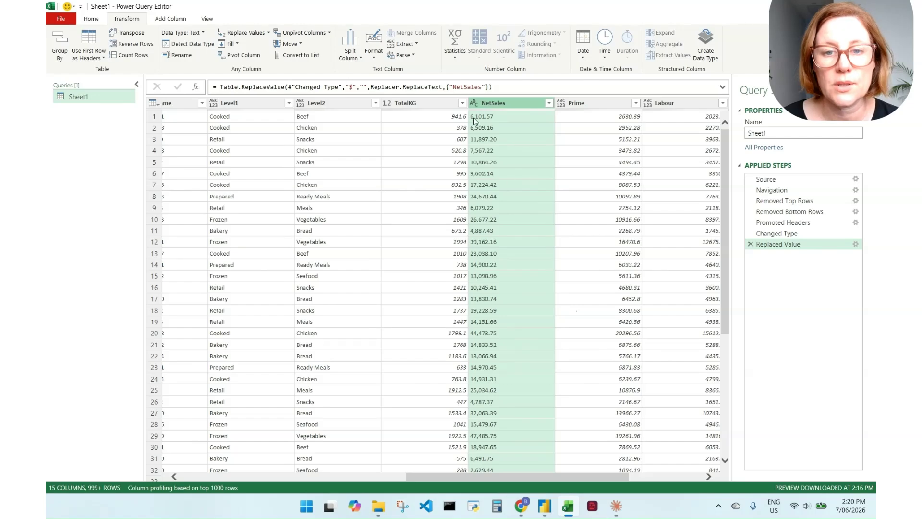
Step: Set the data type of the Prime and NetSales columns to Currency
left_click(561, 103)
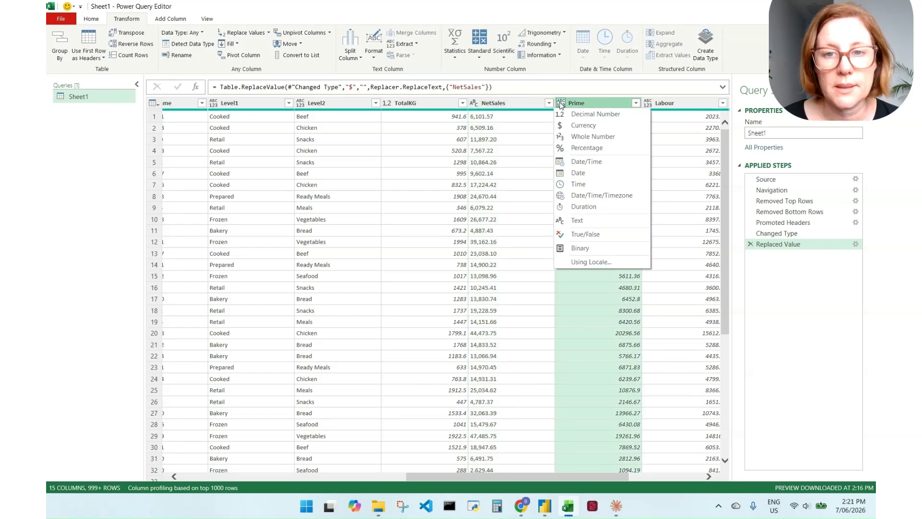
left_click(581, 125)
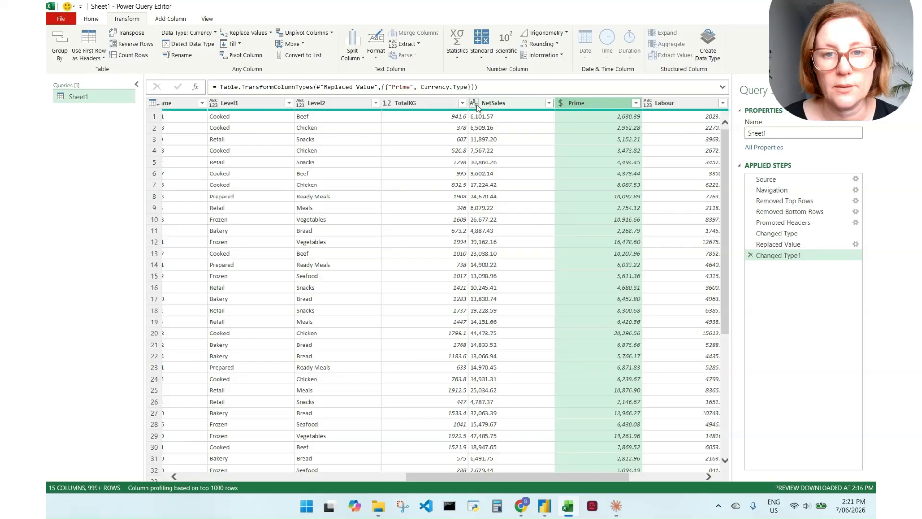
left_click(474, 103)
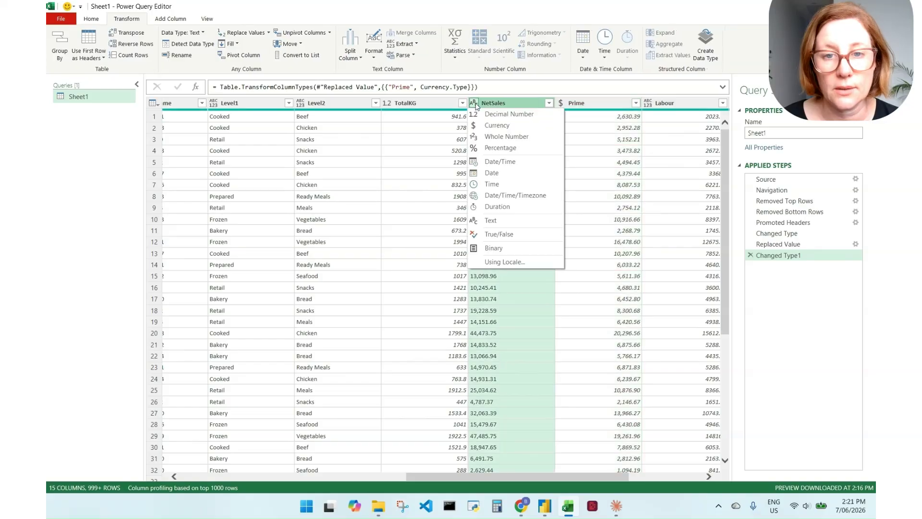
left_click(497, 125)
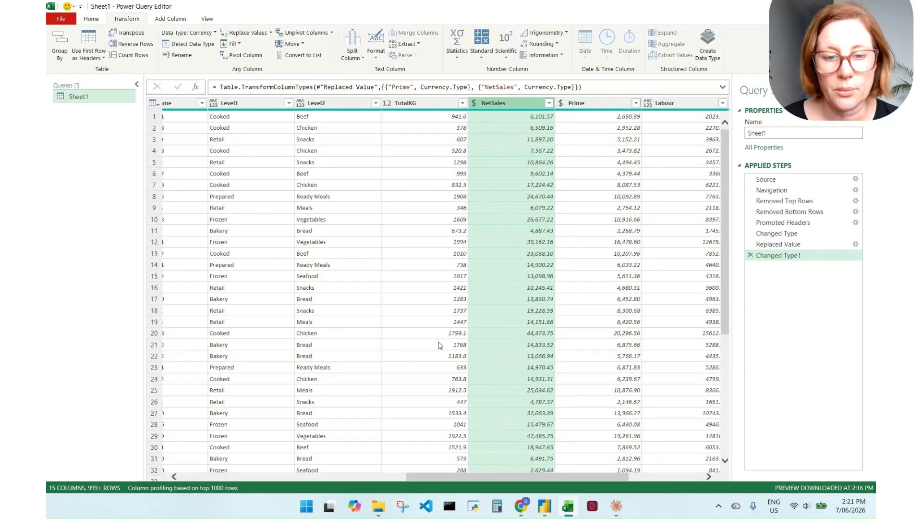
Step: Set the data type of the Labour, Overhead and Logistics columns to Currency
left_click_drag(400, 477, 468, 477)
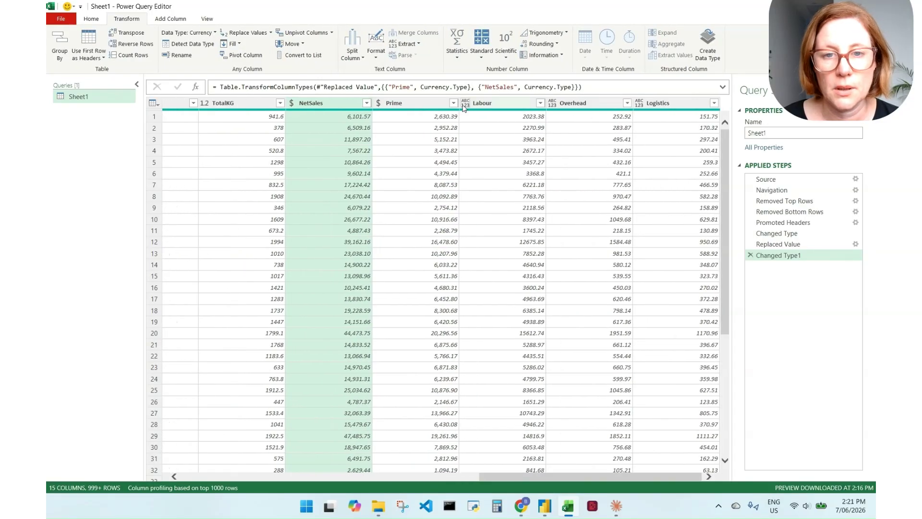
left_click(466, 103)
left_click(496, 128)
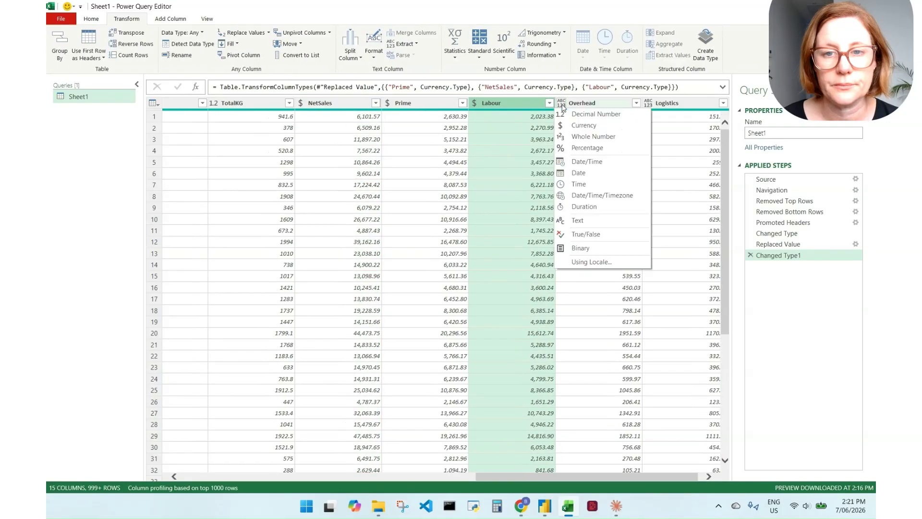
left_click(562, 103)
left_click(591, 128)
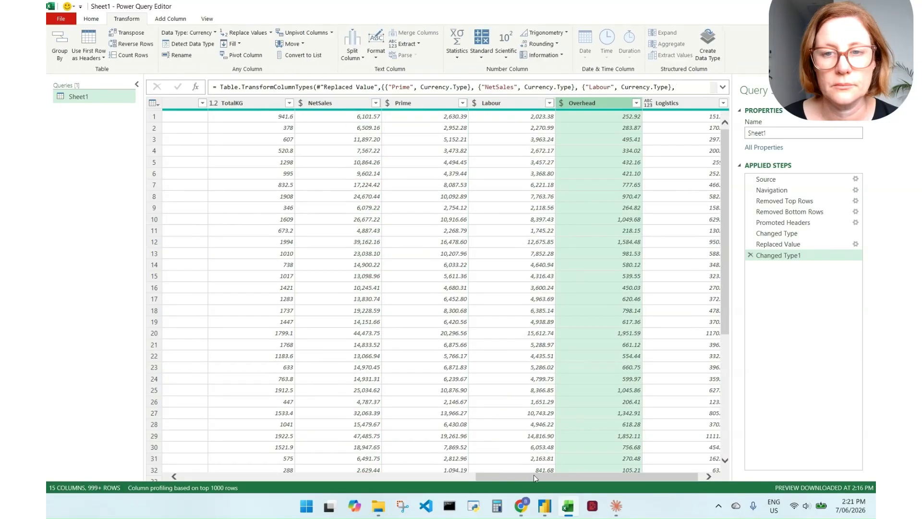
left_click_drag(534, 475, 589, 479)
left_click(639, 104)
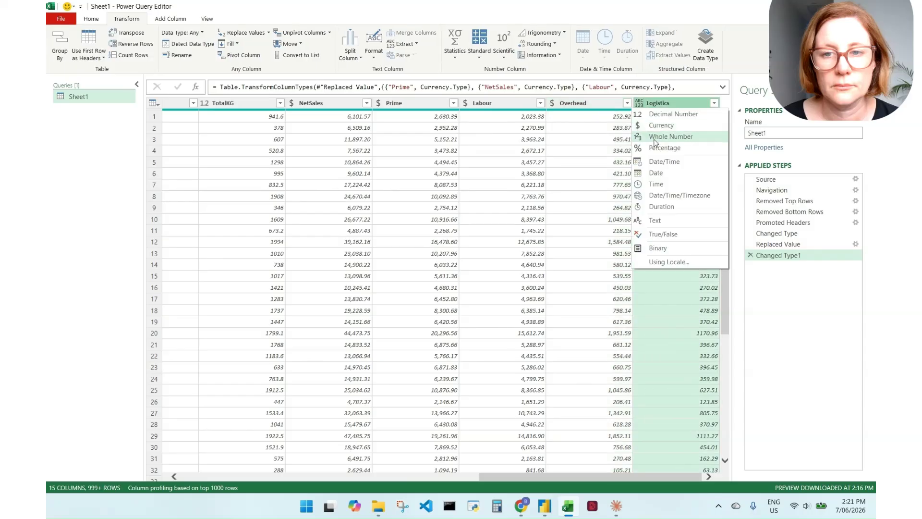
left_click(661, 137)
Step: Replace the null values in the SalesRep column with "Unassigned"
left_click_drag(506, 475, 203, 472)
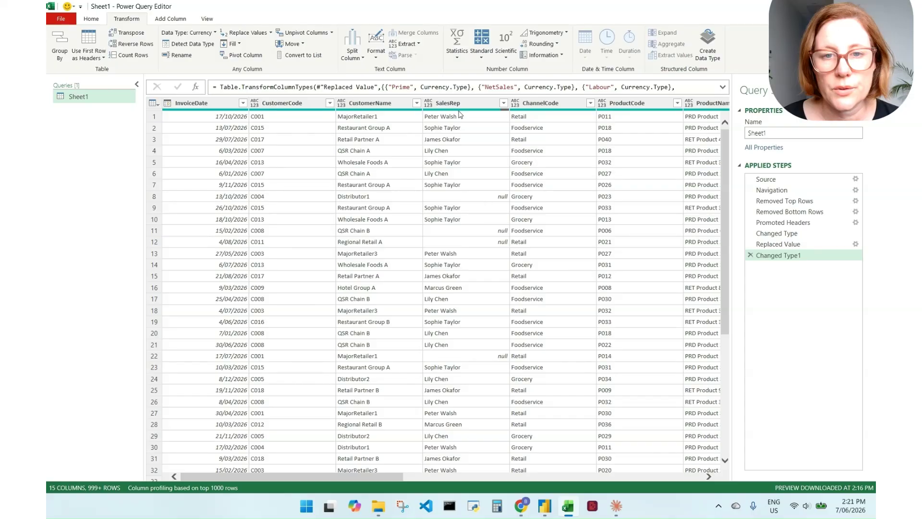
left_click(486, 198)
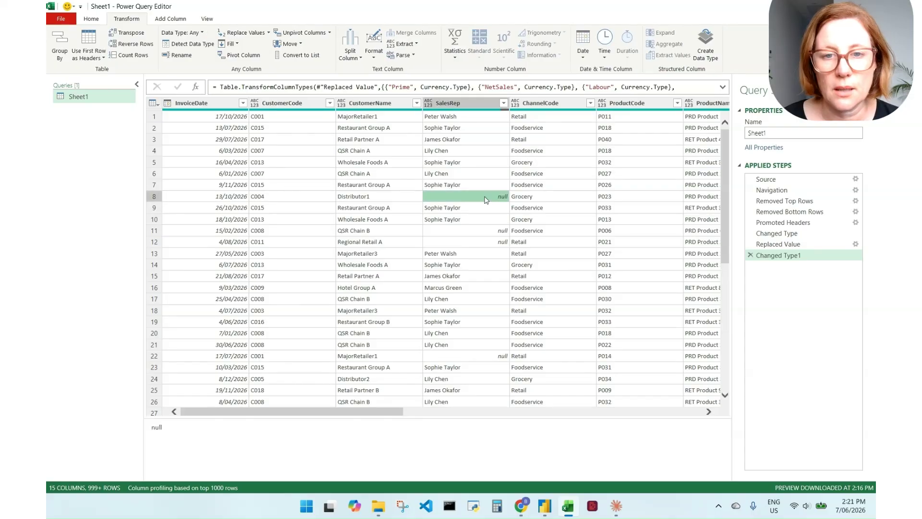
left_click(473, 104)
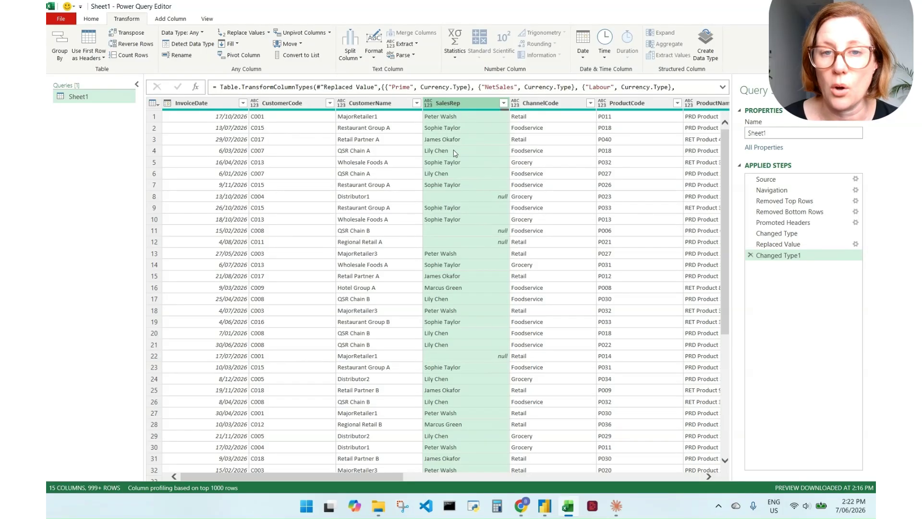
right_click(456, 102)
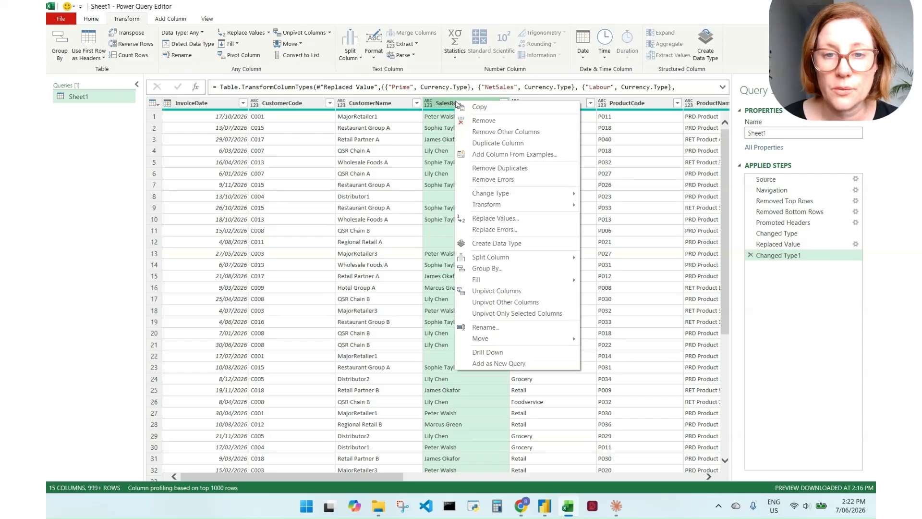
left_click(495, 218)
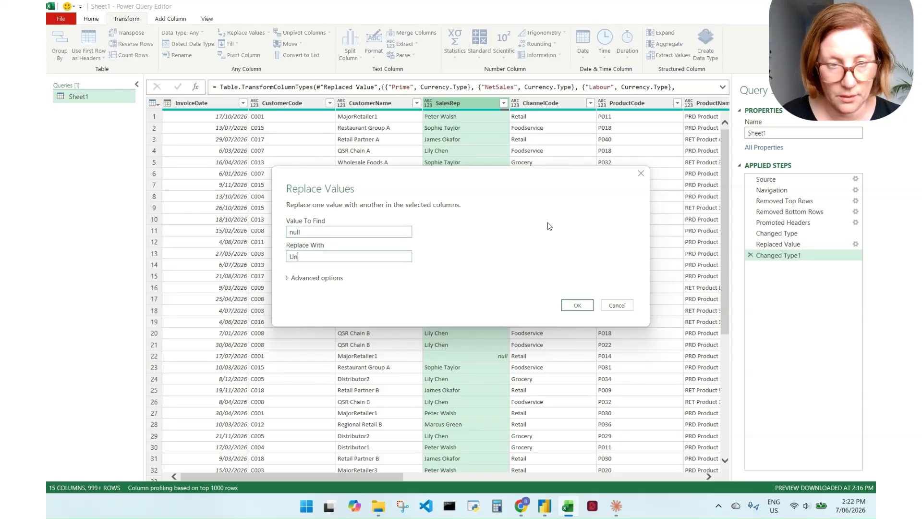
type("Unassigned")
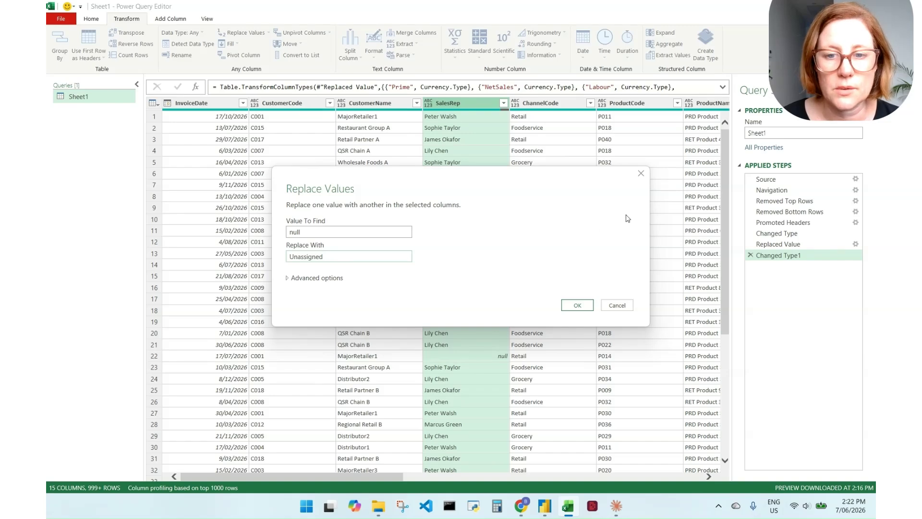
left_click(578, 306)
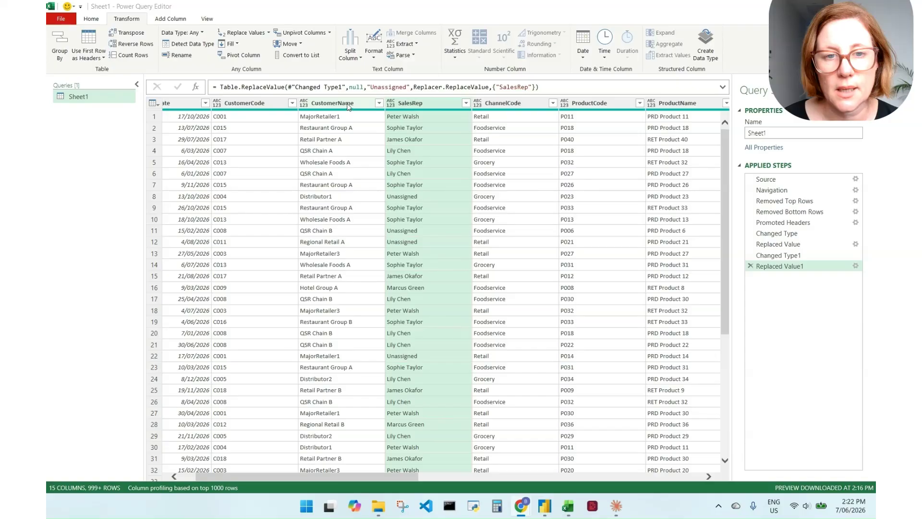
Step: Apply the Trim and Clean text transformations to the CustomerName column
left_click(349, 104)
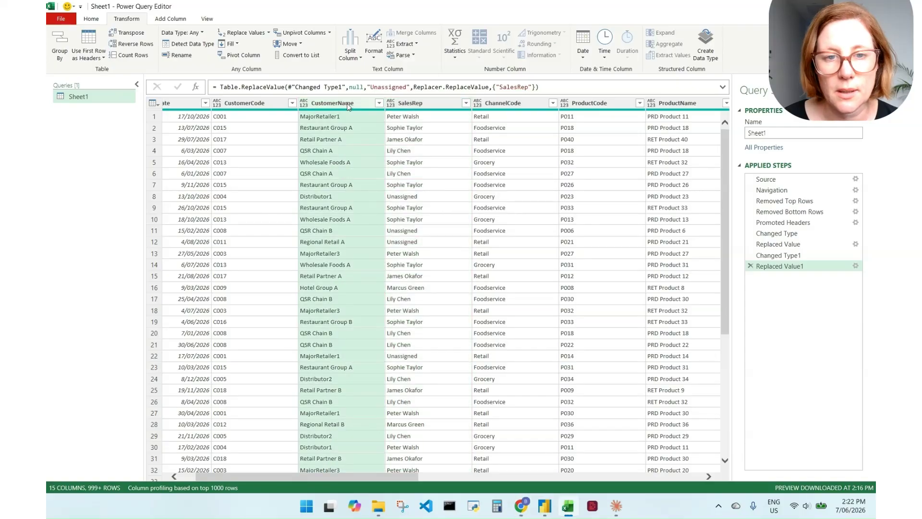
right_click(349, 104)
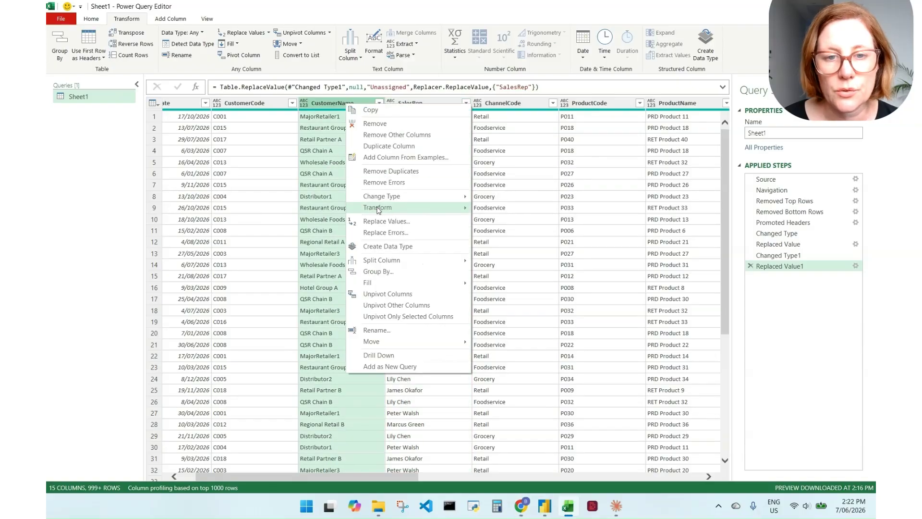
mouse_move(381, 212)
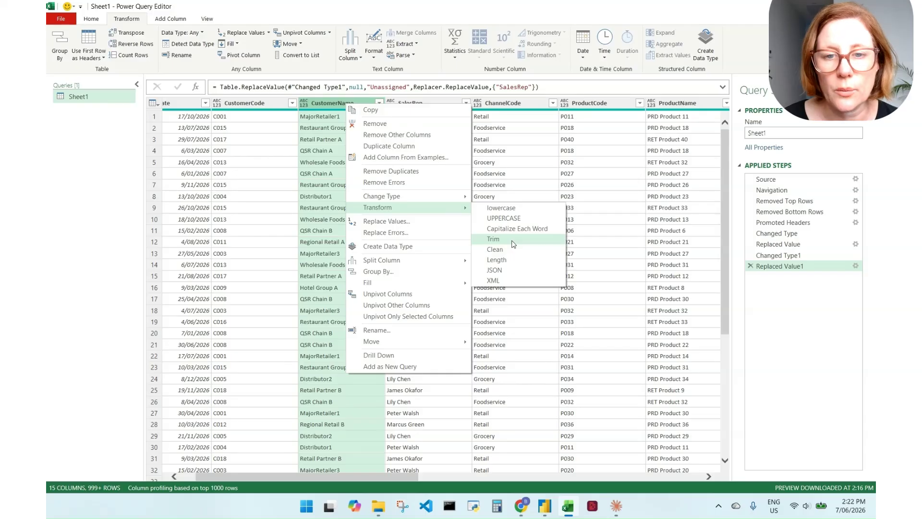
left_click(494, 239)
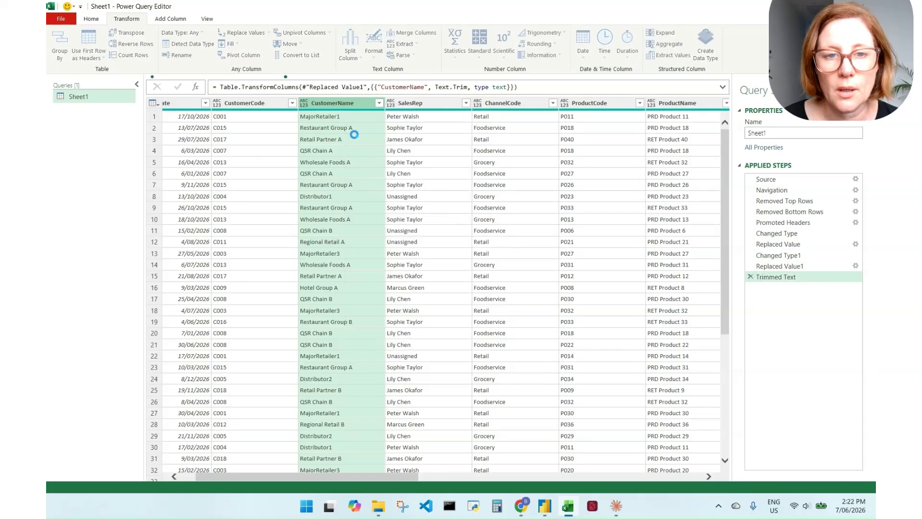
right_click(339, 106)
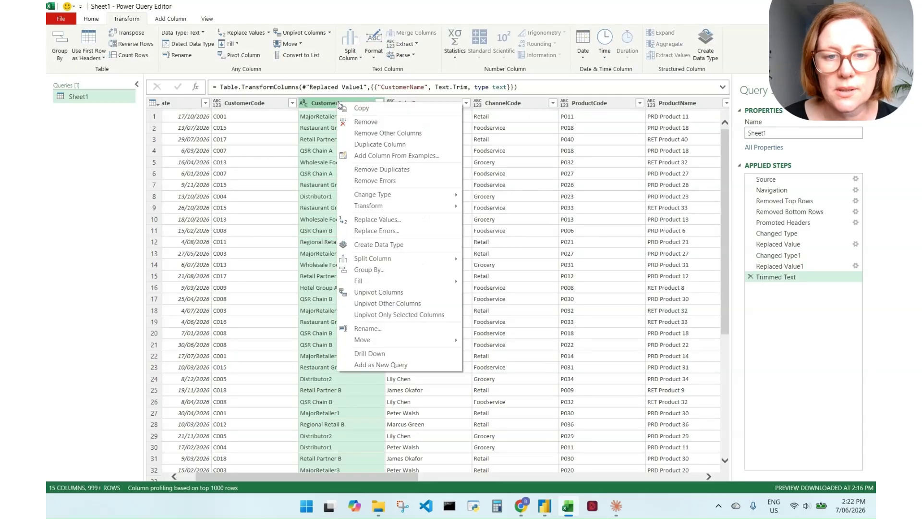
mouse_move(370, 212)
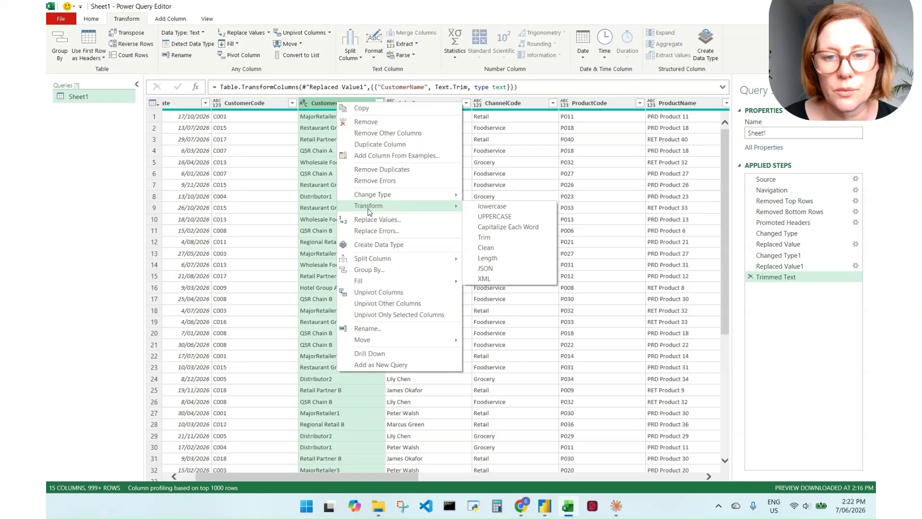
left_click(486, 247)
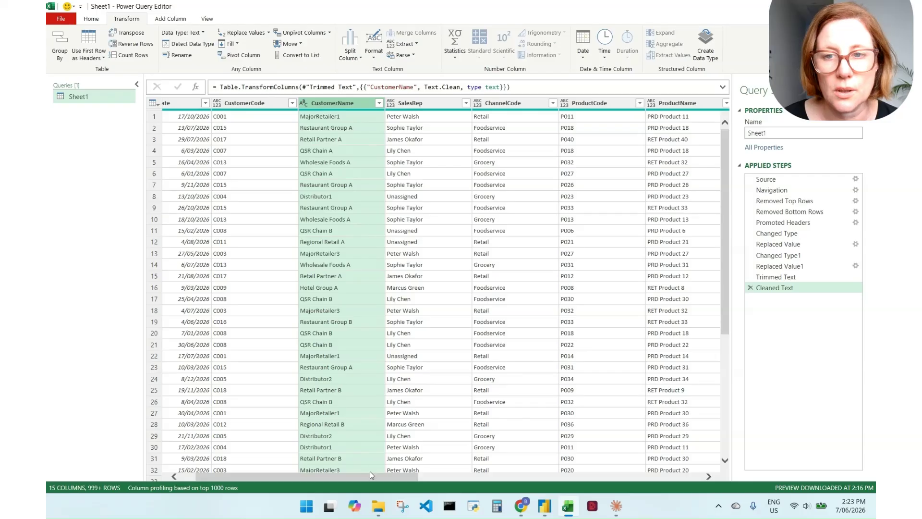
Step: Apply the Trim and Clean text transformations to the ProductName column
scroll(371, 475, "right", 3)
left_click(578, 103)
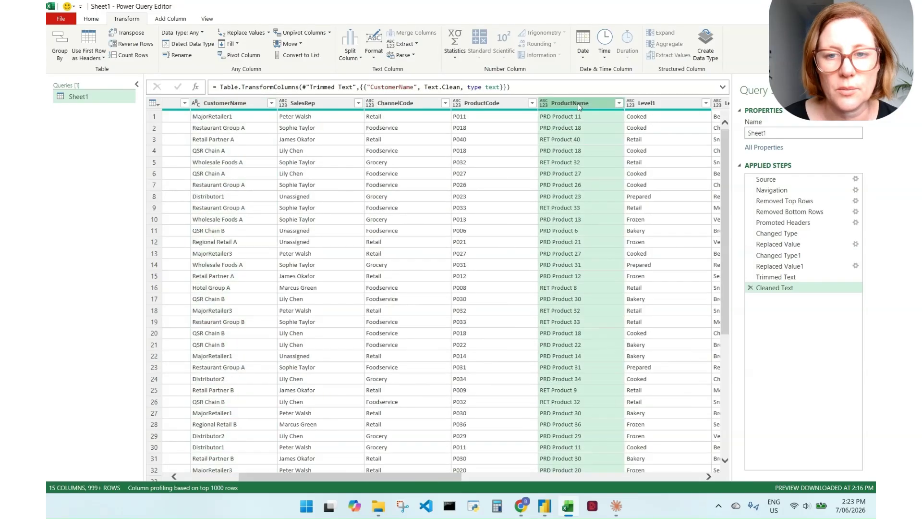
right_click(577, 102)
mouse_move(622, 213)
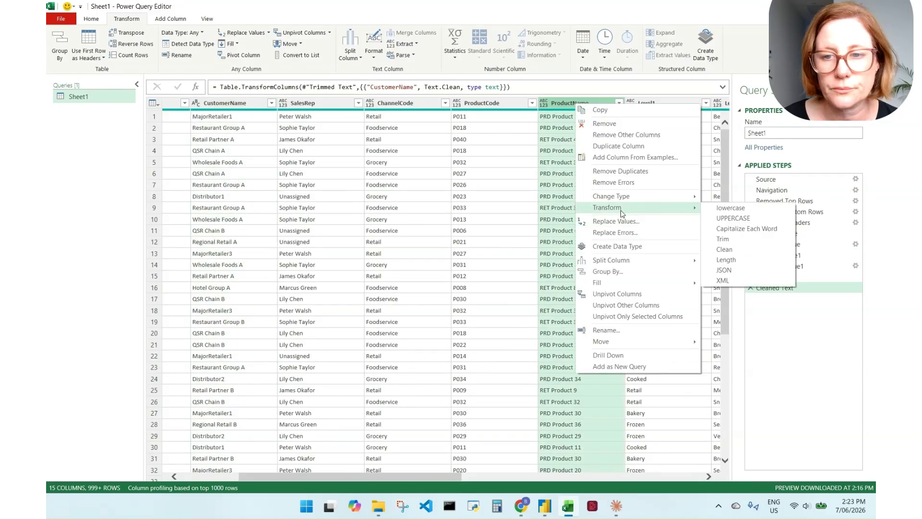
left_click(742, 239)
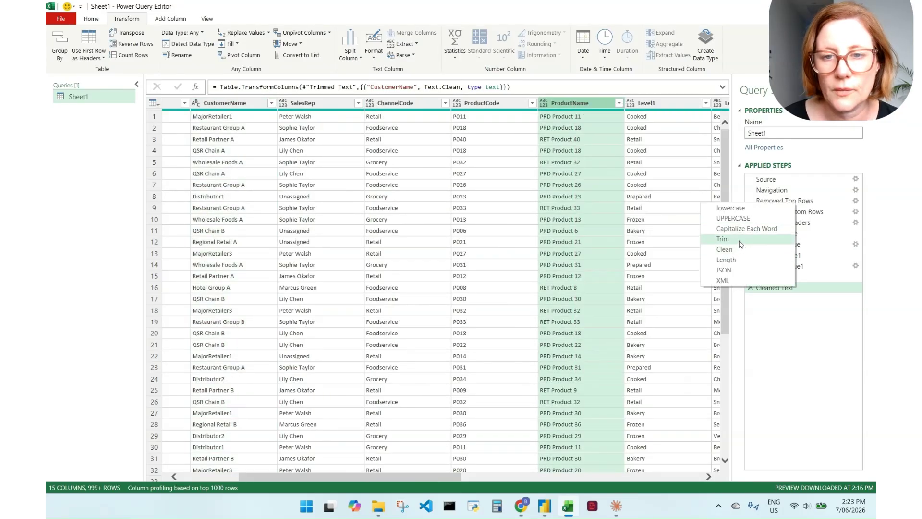
right_click(579, 104)
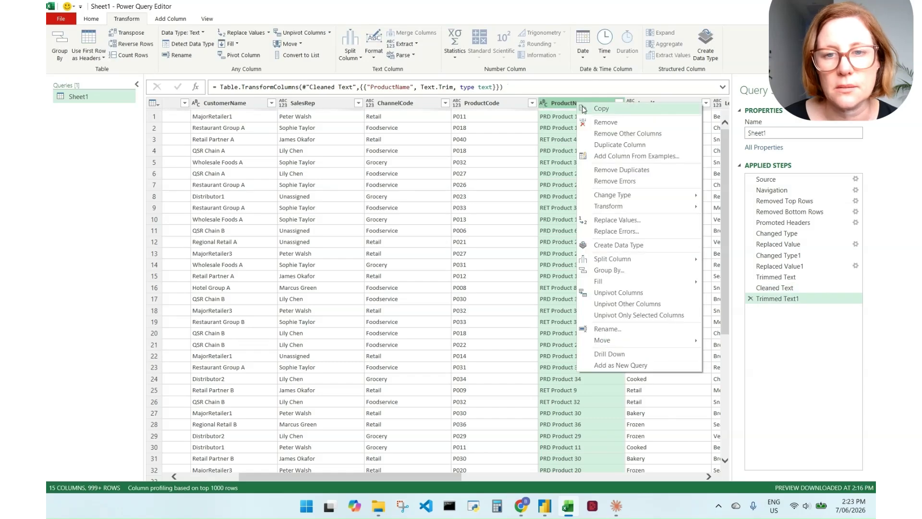
mouse_move(623, 208)
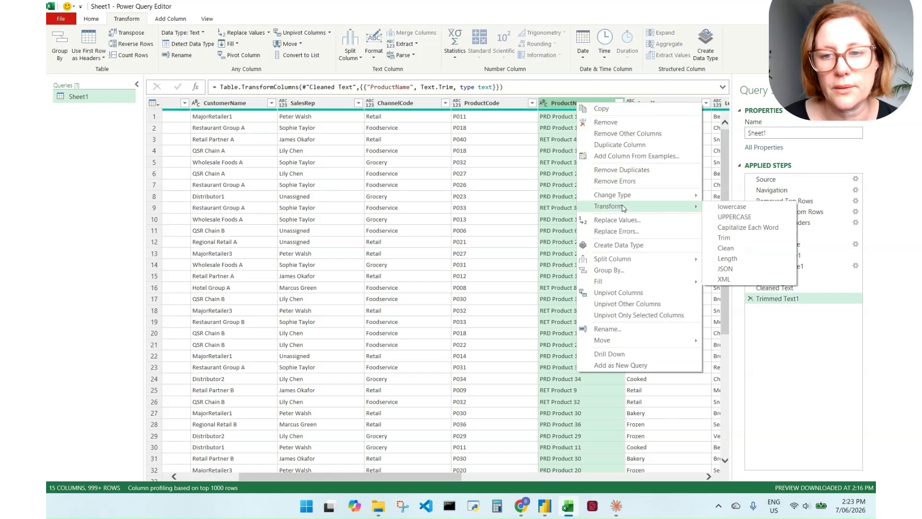
left_click(780, 248)
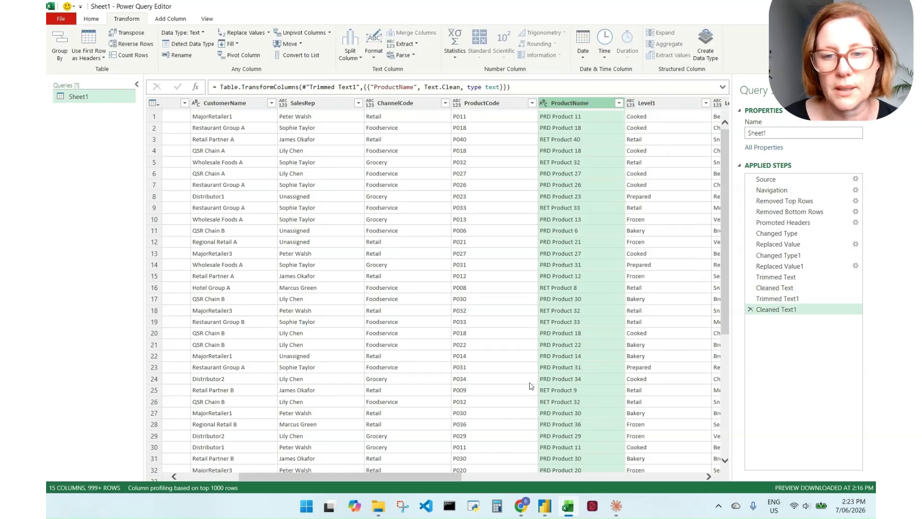
Step: Rename the Sheet1 query as "Sales 2026"
left_click_drag(399, 477, 230, 473)
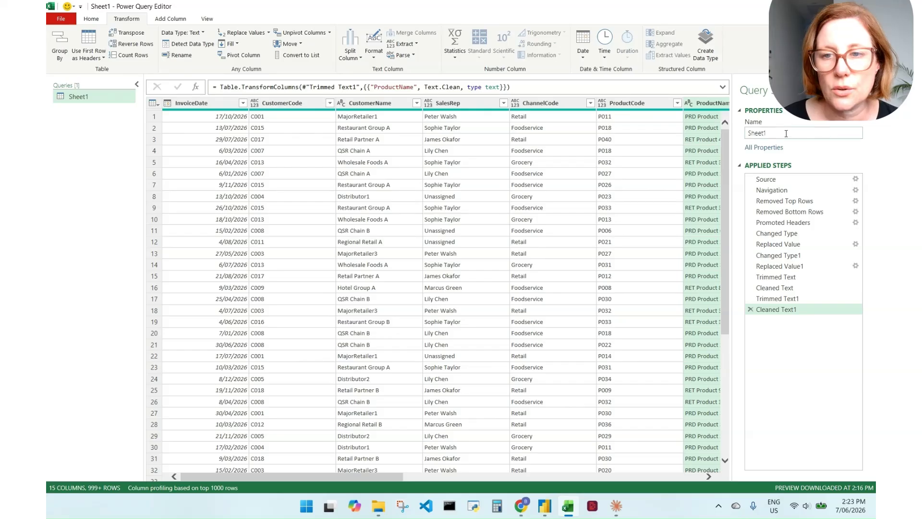
left_click_drag(780, 132, 738, 135)
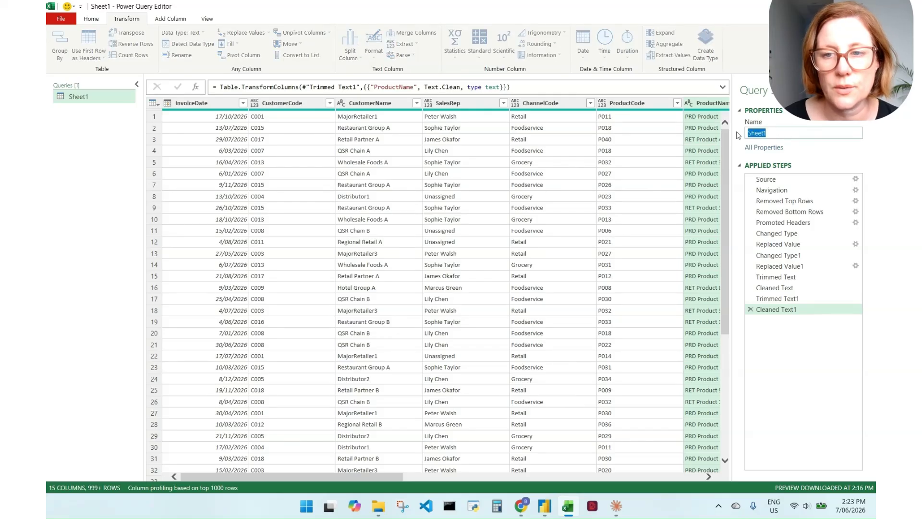
type("Sales")
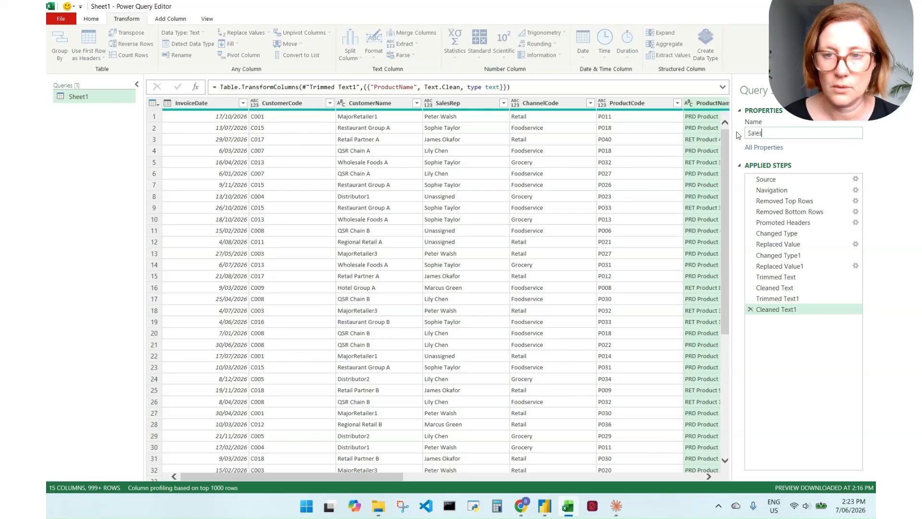
type(" 2026")
key("Return")
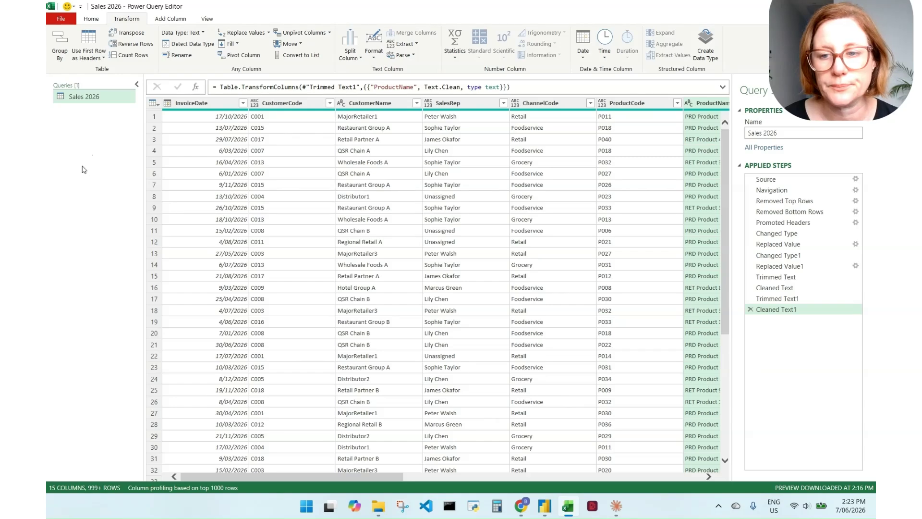
Step: Close the query editor and load the query into the workbook as a table, then dismiss the queries list
left_click(91, 19)
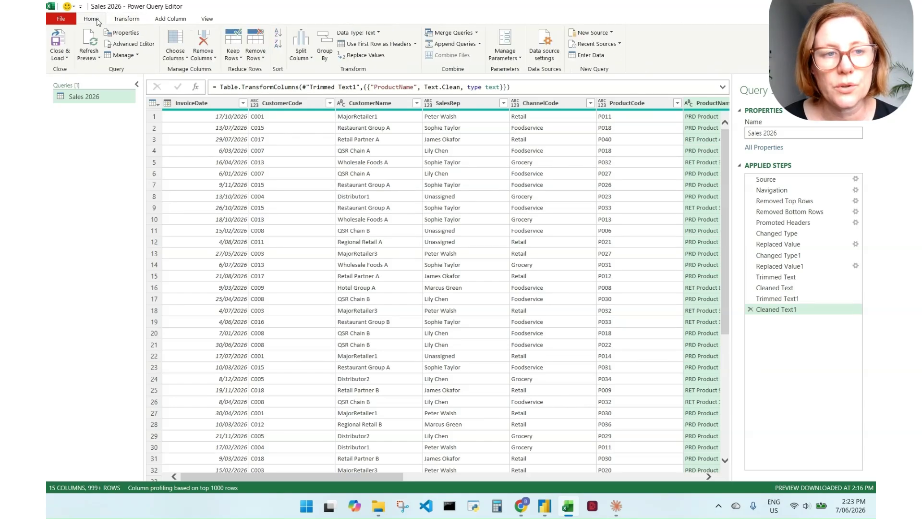
left_click(59, 39)
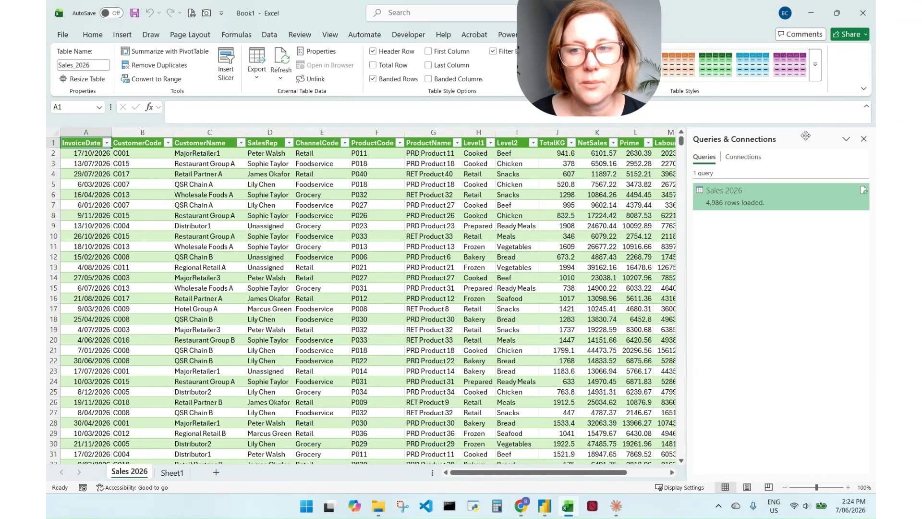
left_click(863, 139)
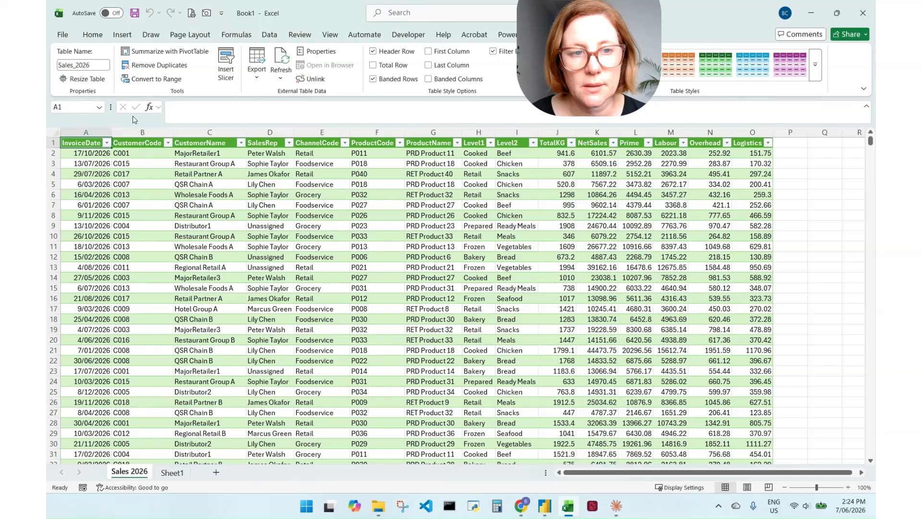
Step: Inspect the InvoiceDate and NetSales values in the loaded table, going down to the last row and back to the header
left_click(105, 166)
left_click_drag(93, 154, 92, 257)
left_click_drag(584, 153, 596, 238)
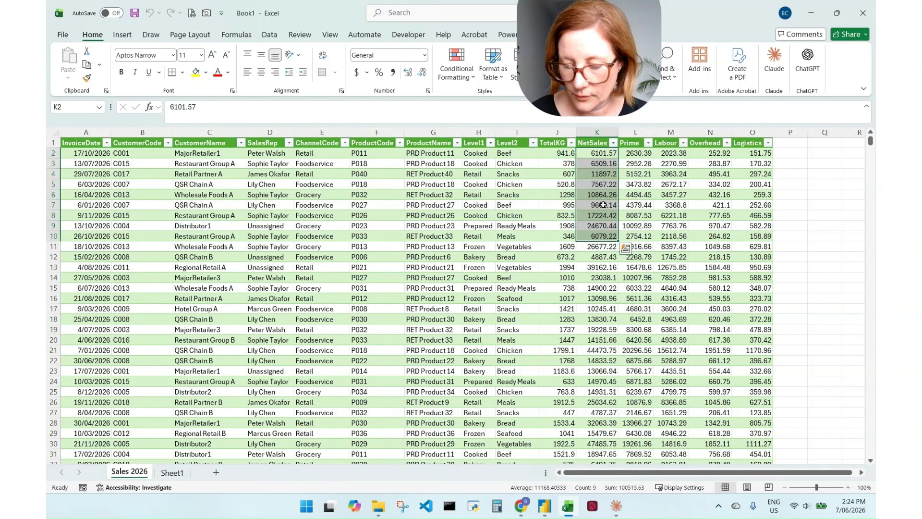
key("ctrl+Down")
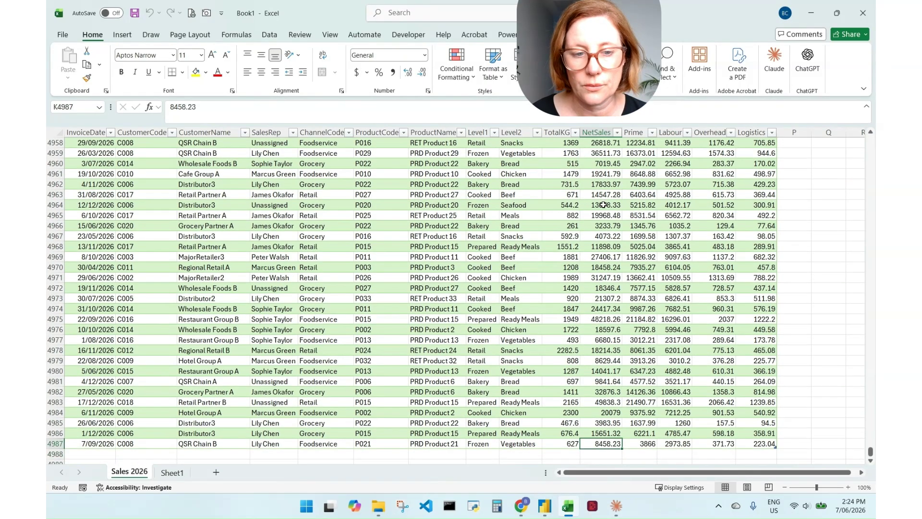
key("ctrl+Up")
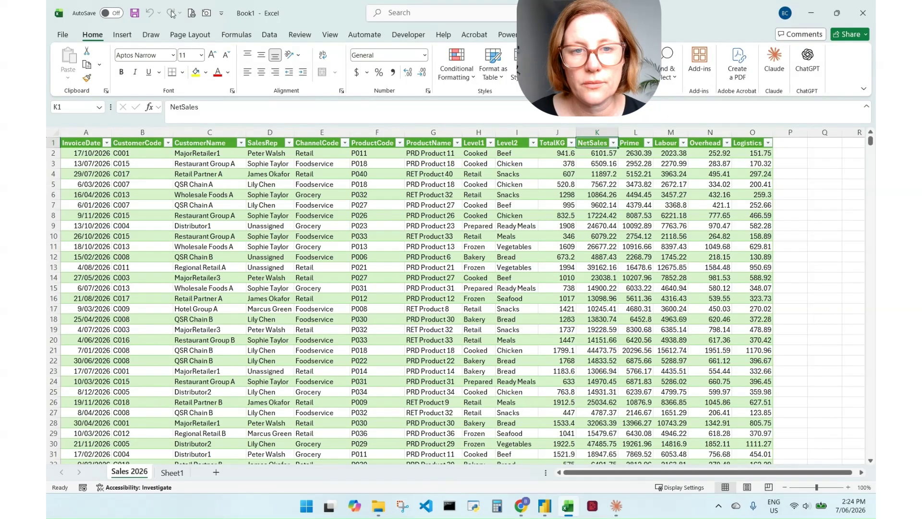
Step: Ask the Claude add-in to "check for any data cleaning issues to make this data analysis ready"
left_click(778, 69)
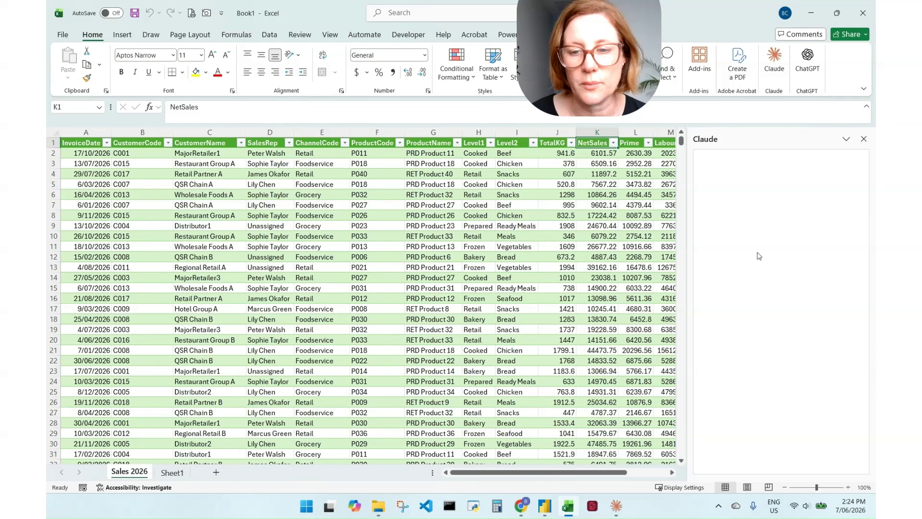
left_click(745, 431)
type("are there any data clea")
key("ctrl+a")
type("check for any data cleaning issues to make this data analyss")
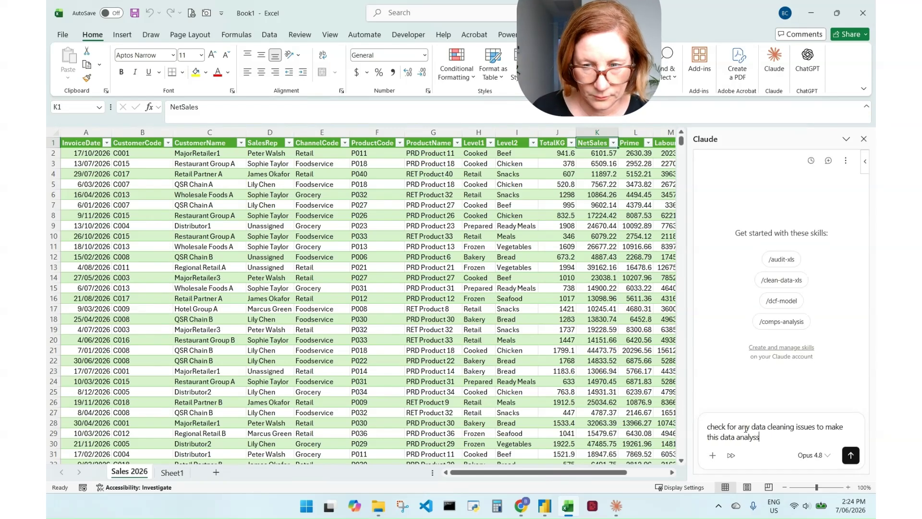
key("BackSpace")
type("is ready")
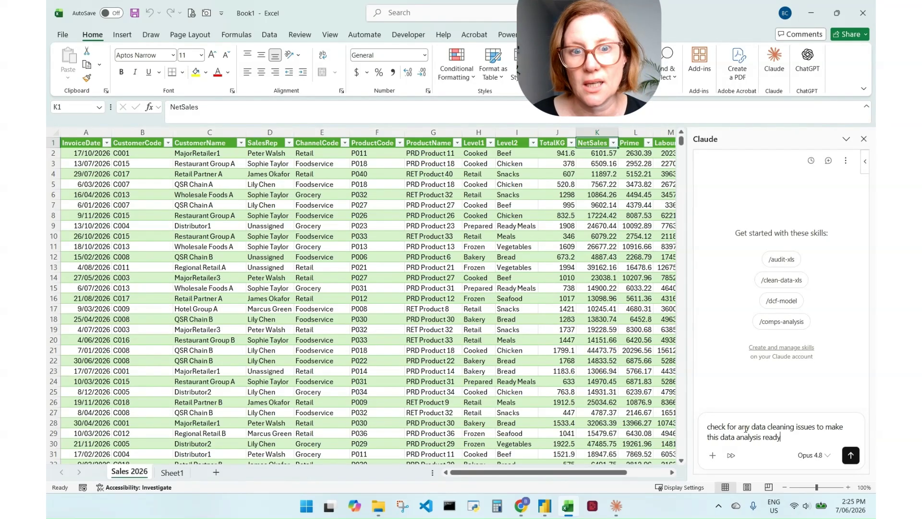
key("Return")
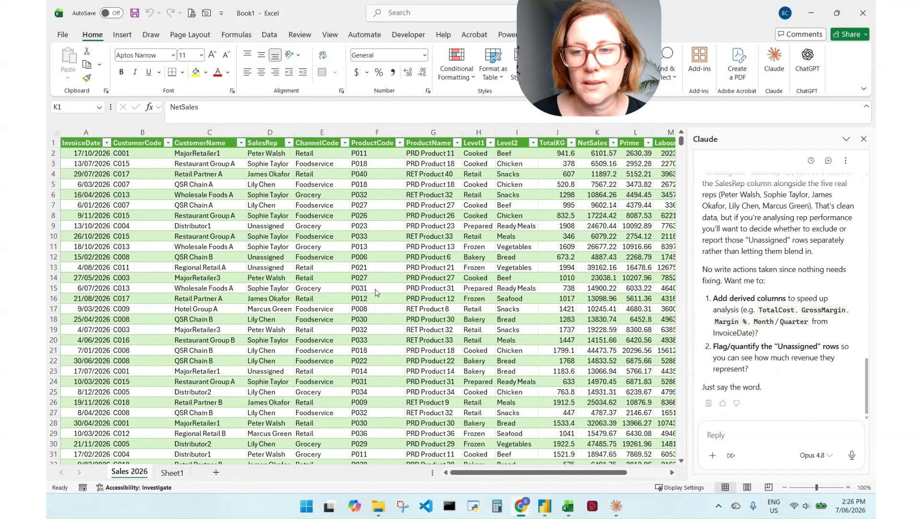
Step: Read through Claude's data-quality report, including the checks performed, the SalesRep remark and the suggested follow-ups, and close the chat
scroll(857, 325, "up", 15)
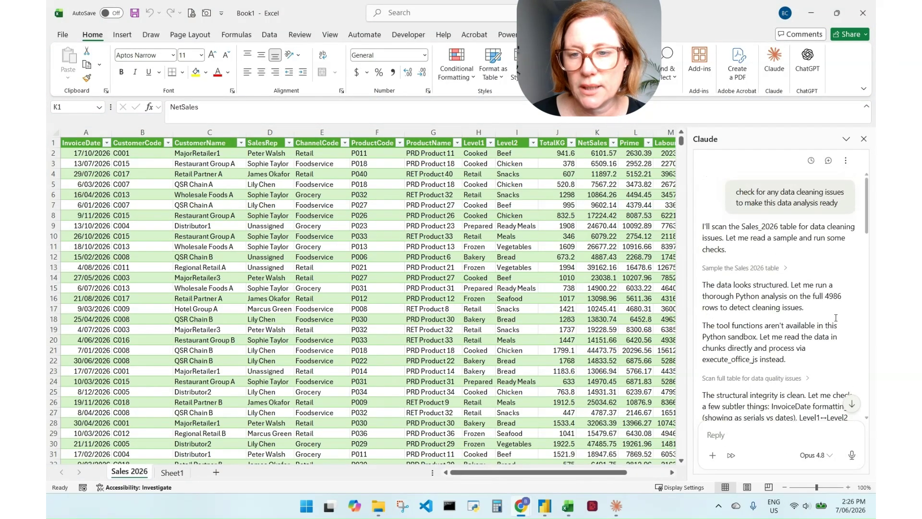
scroll(836, 318, "down", 5)
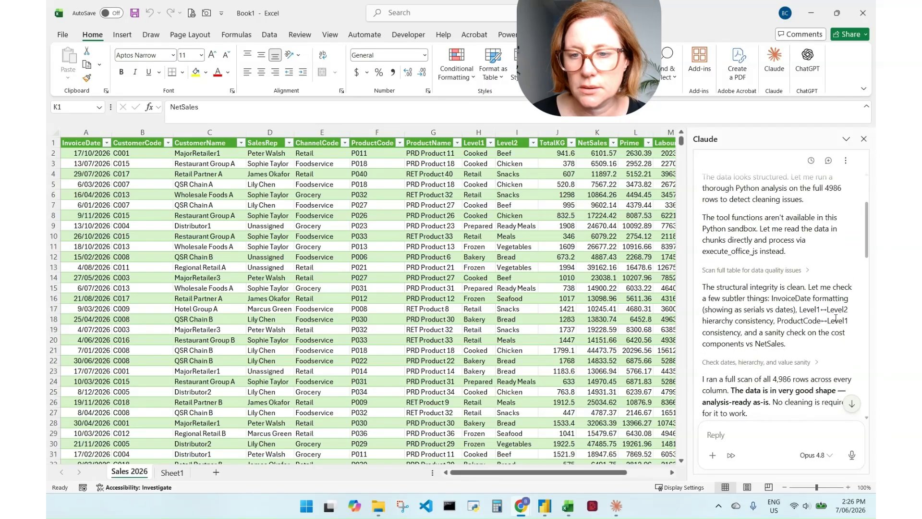
left_click_drag(726, 286, 811, 284)
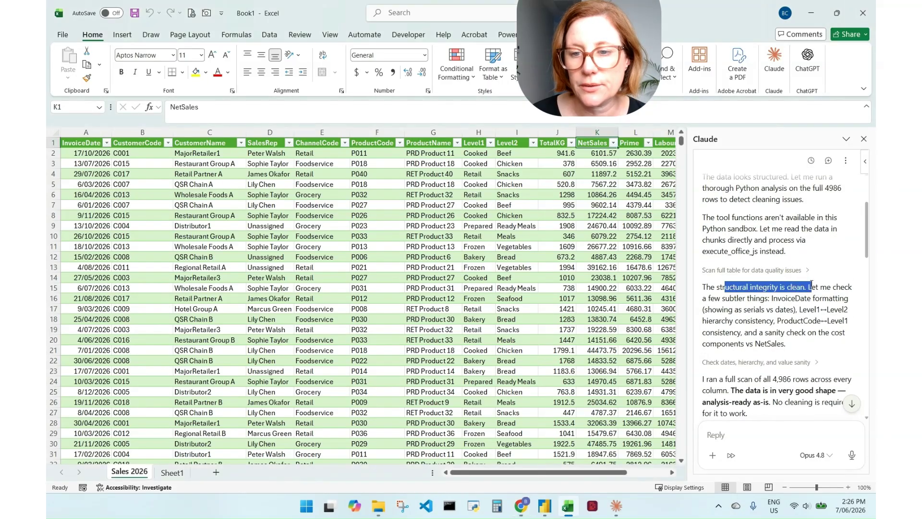
scroll(819, 311, "down", 7)
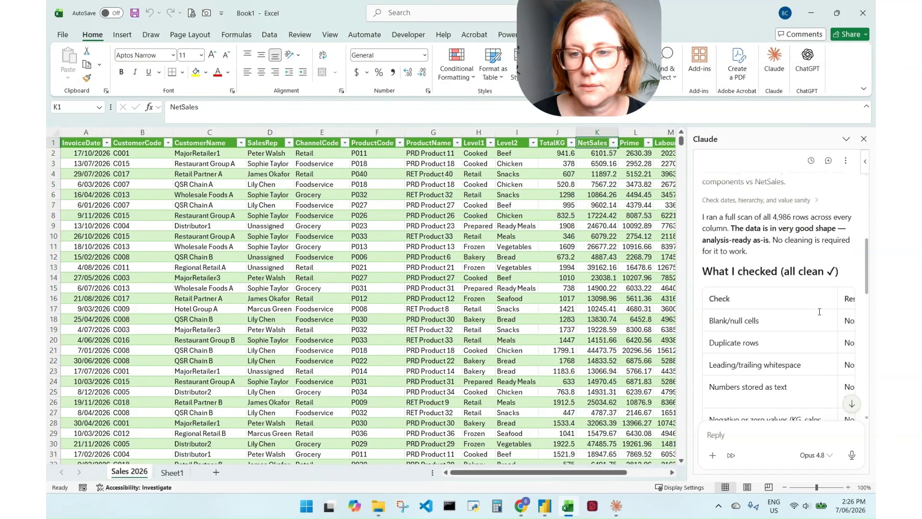
left_click_drag(704, 272, 839, 273)
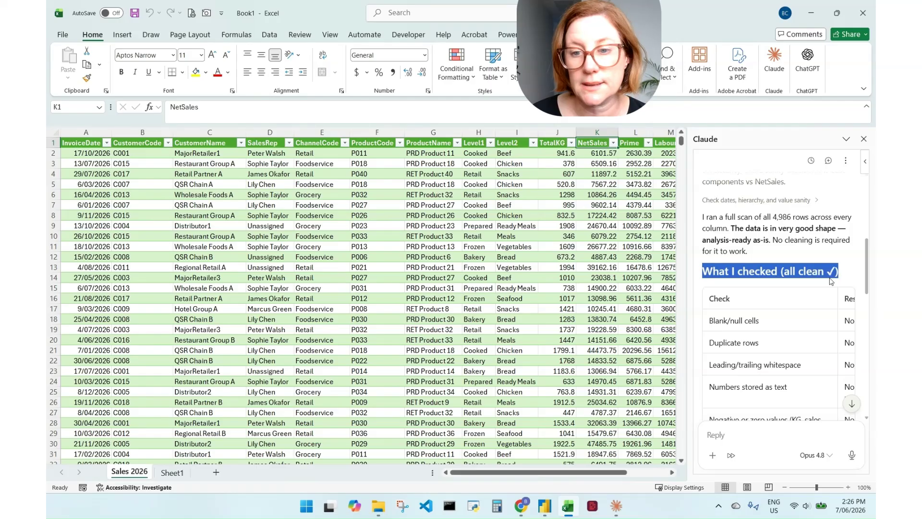
scroll(831, 281, "down", 8)
scroll(831, 281, "down", 13)
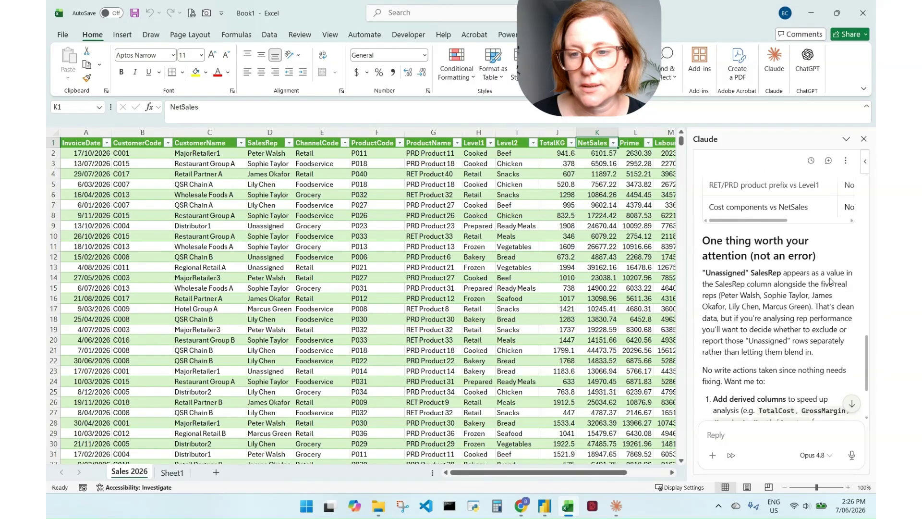
left_click_drag(703, 219, 801, 219)
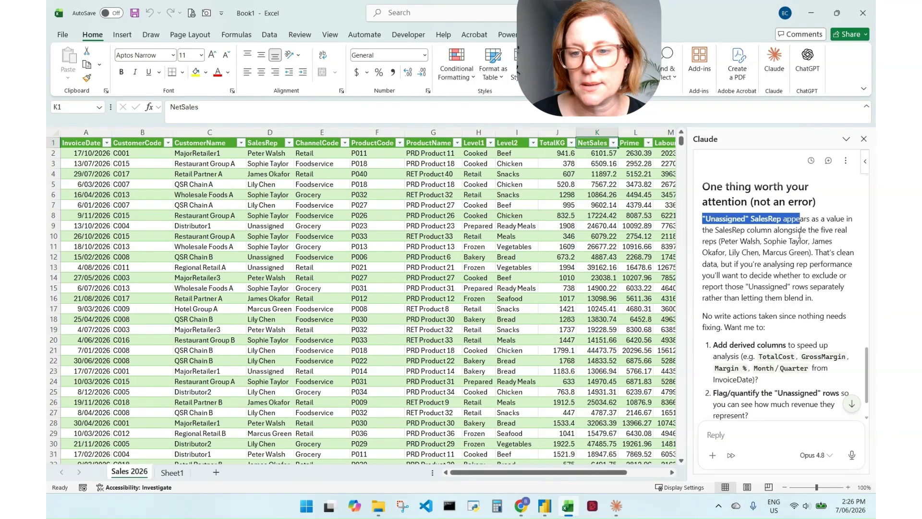
scroll(800, 238, "down", 2)
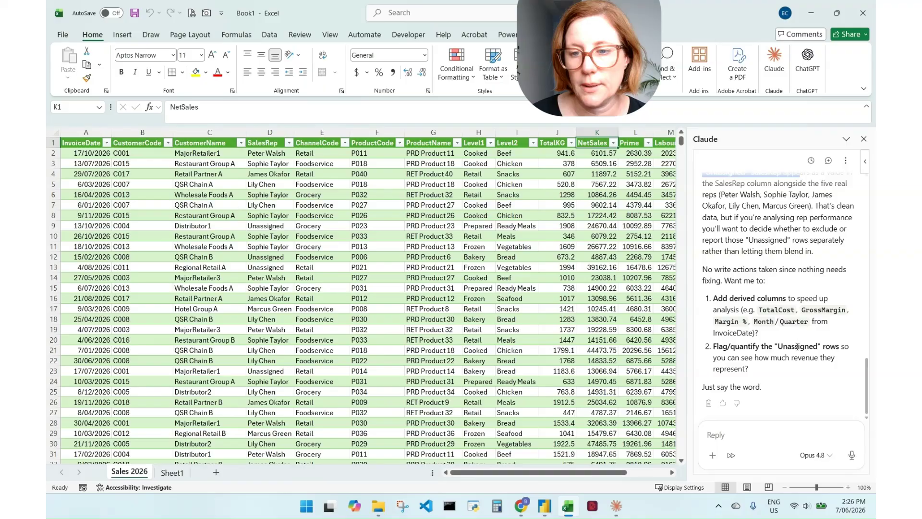
left_click_drag(724, 298, 794, 357)
left_click(791, 355)
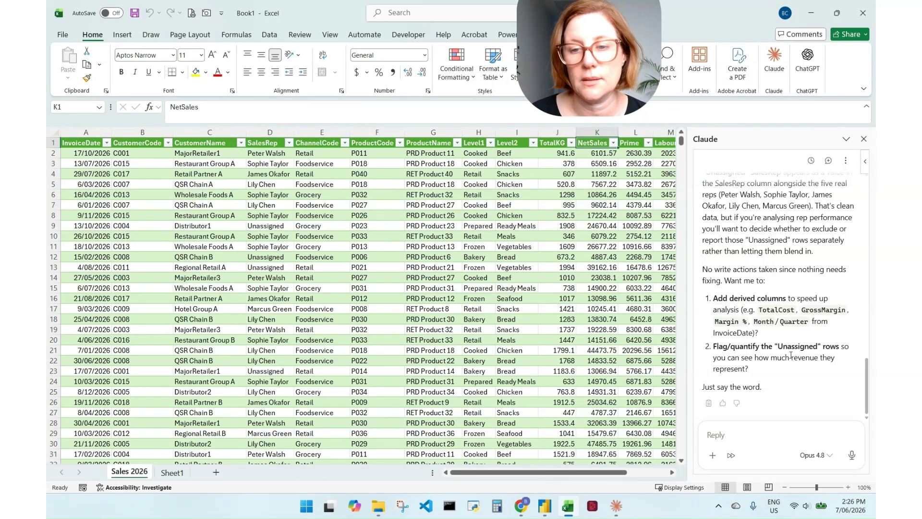
left_click(863, 139)
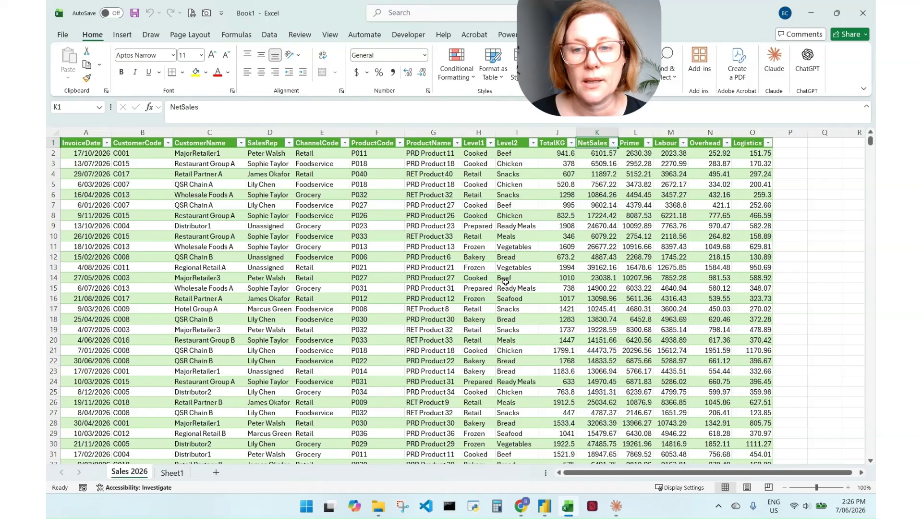
left_click(569, 277)
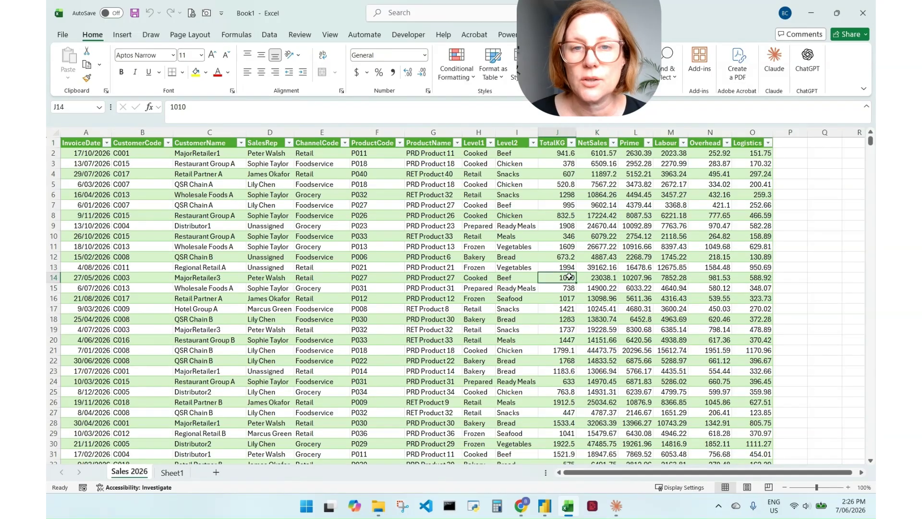